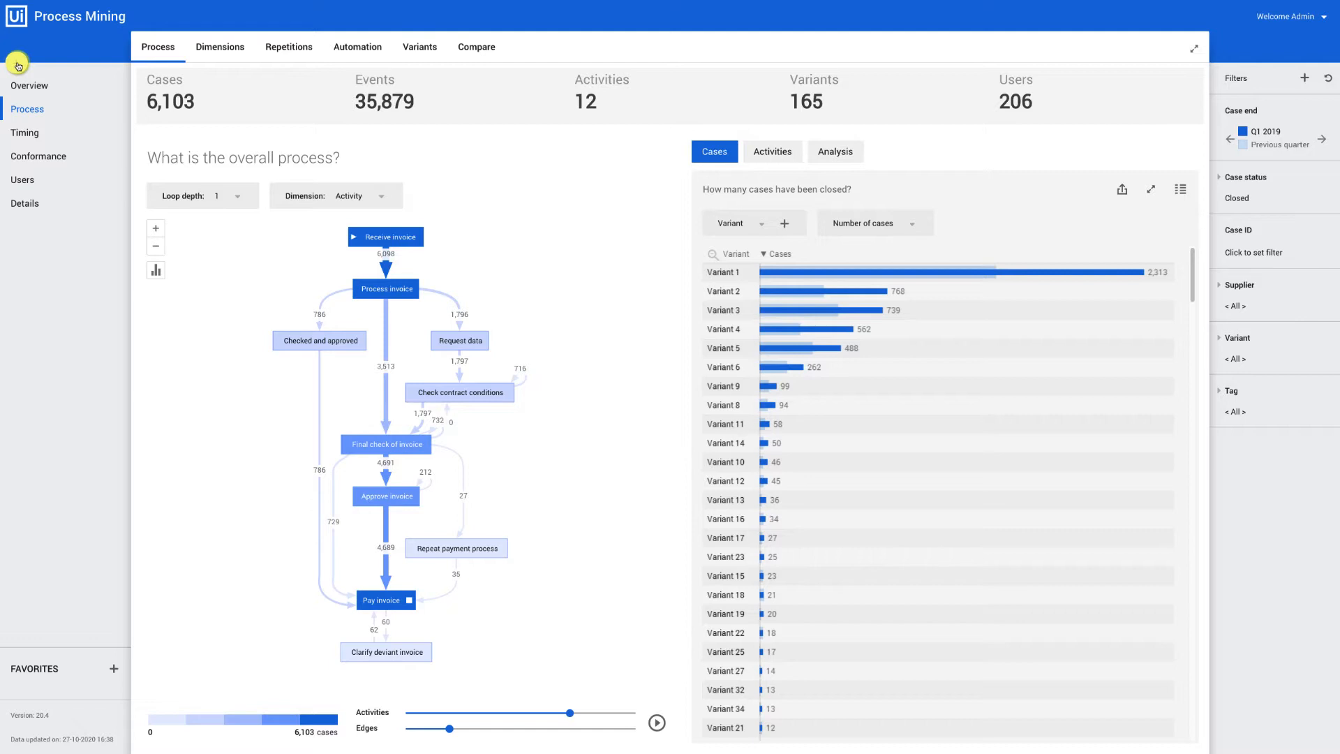
- Open the dashboard editor and add a new menu after the Details menu
left_click(17, 67)
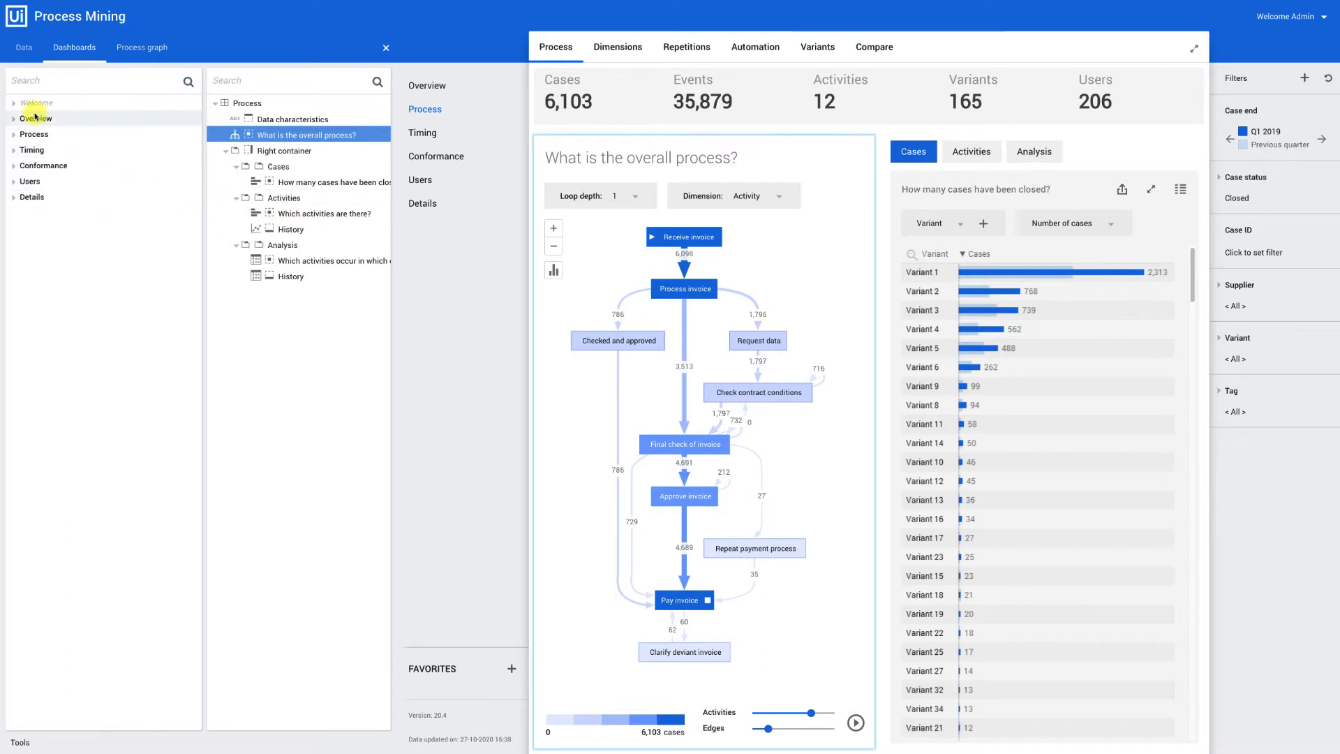
left_click(28, 46)
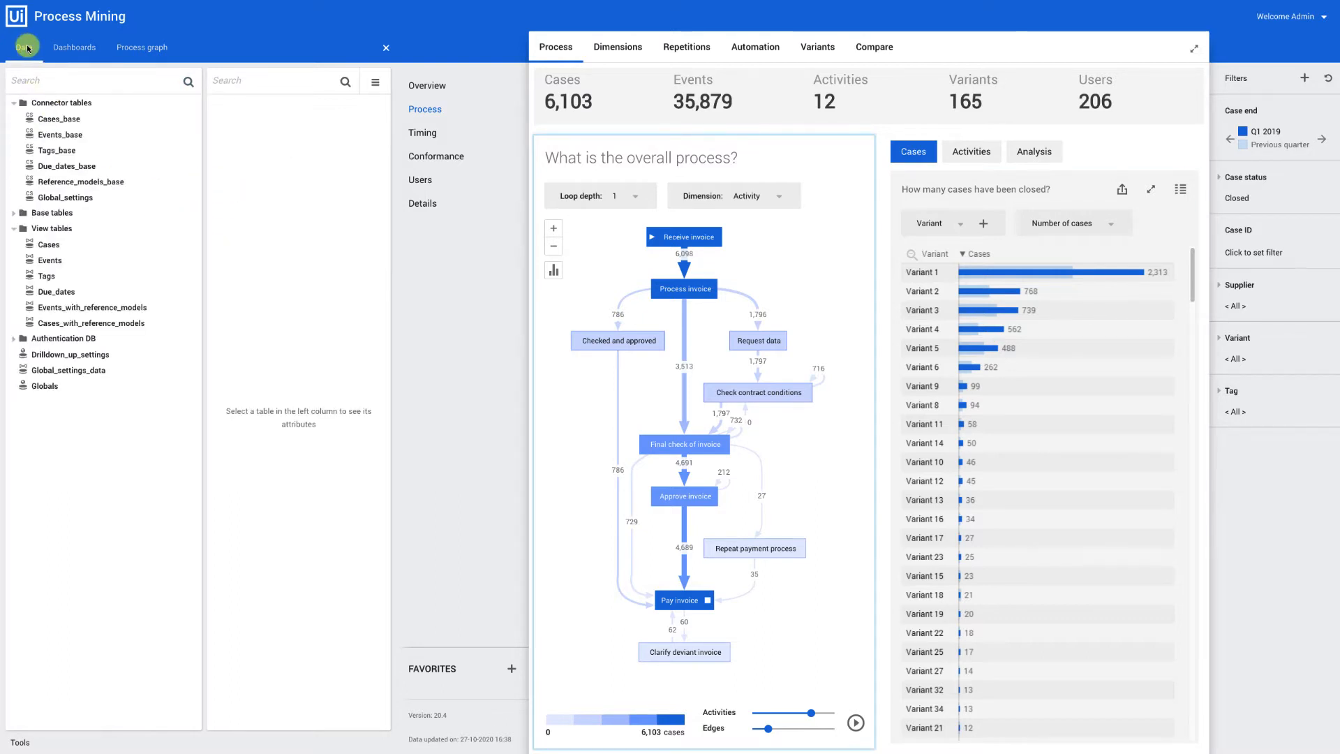
left_click(63, 49)
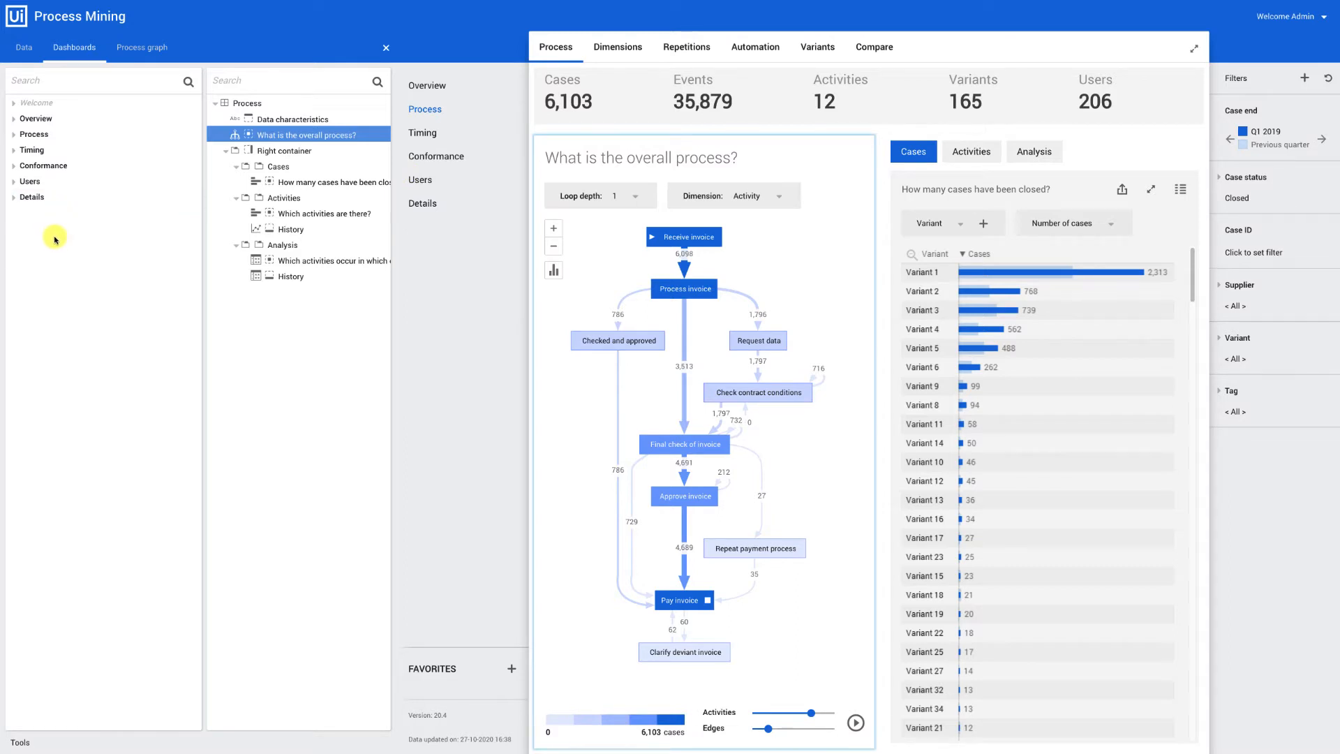
right_click(37, 206)
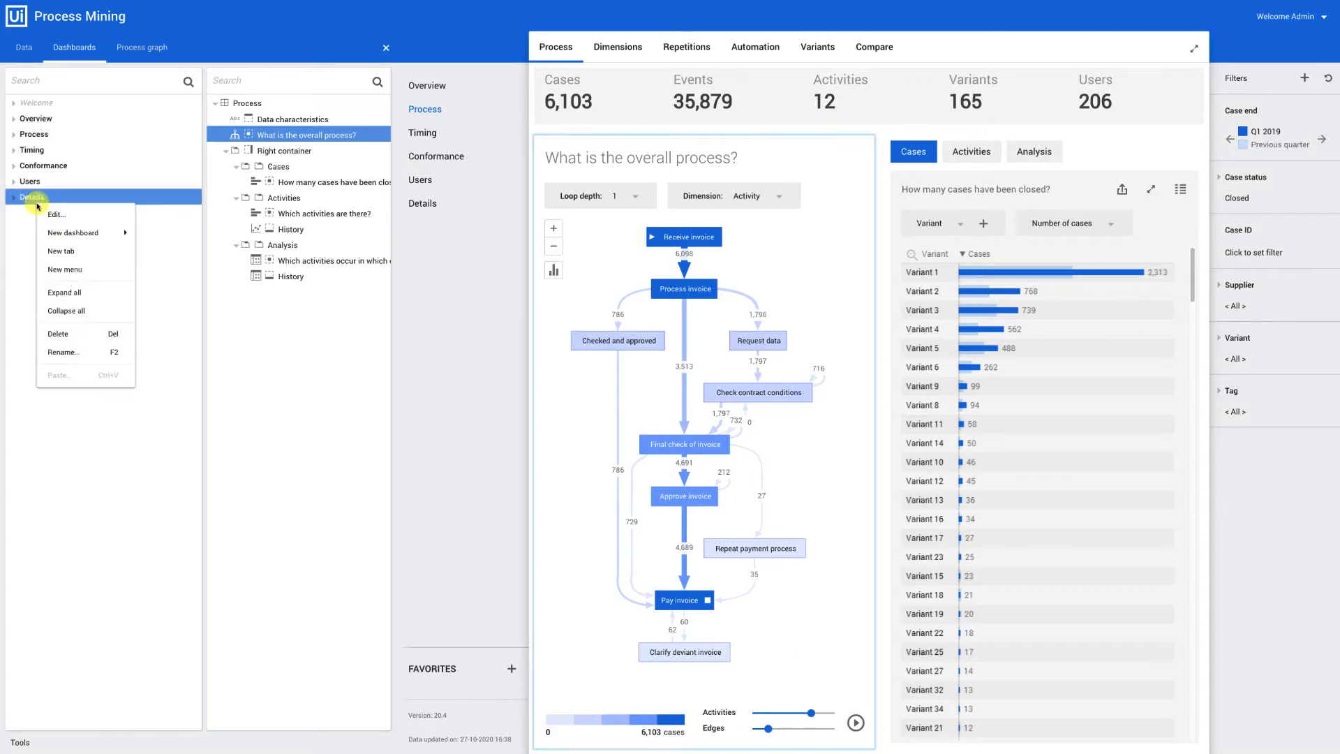
left_click(70, 270)
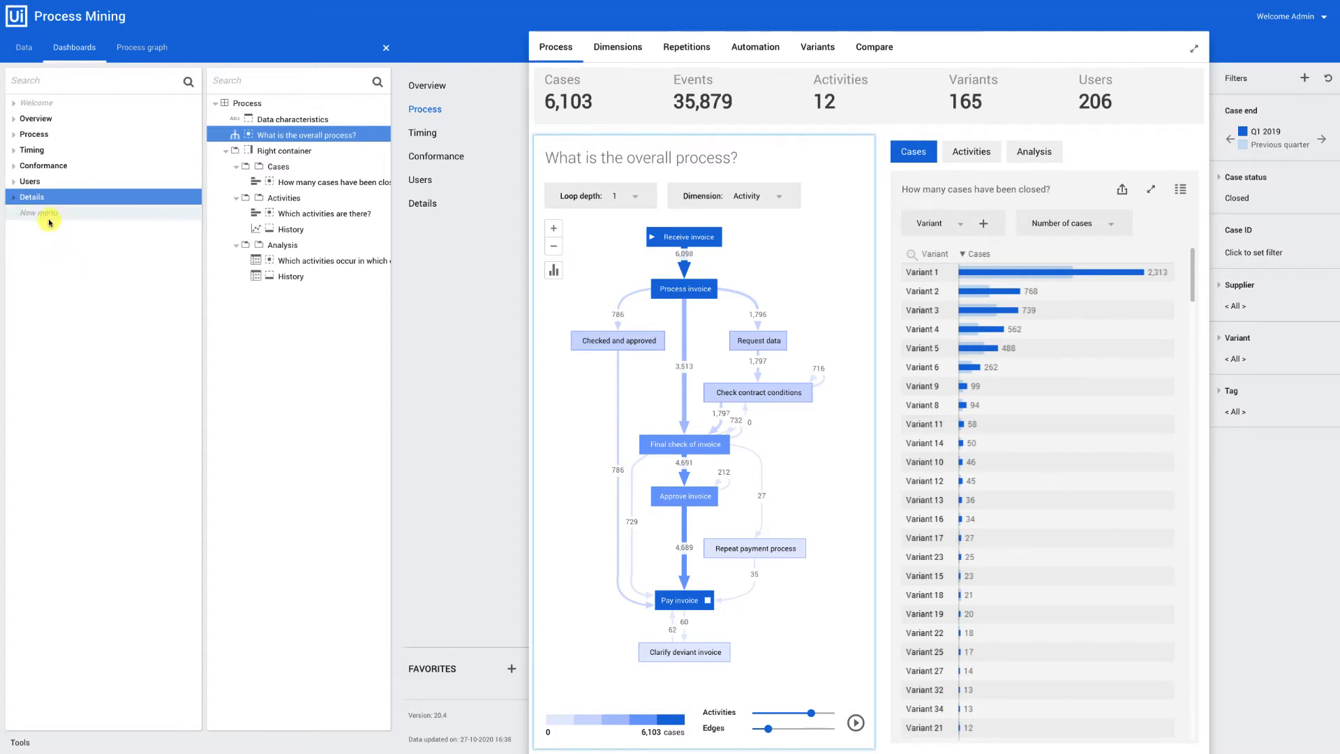
- Create a dashboard in the new menu based on the Events view table
right_click(48, 220)
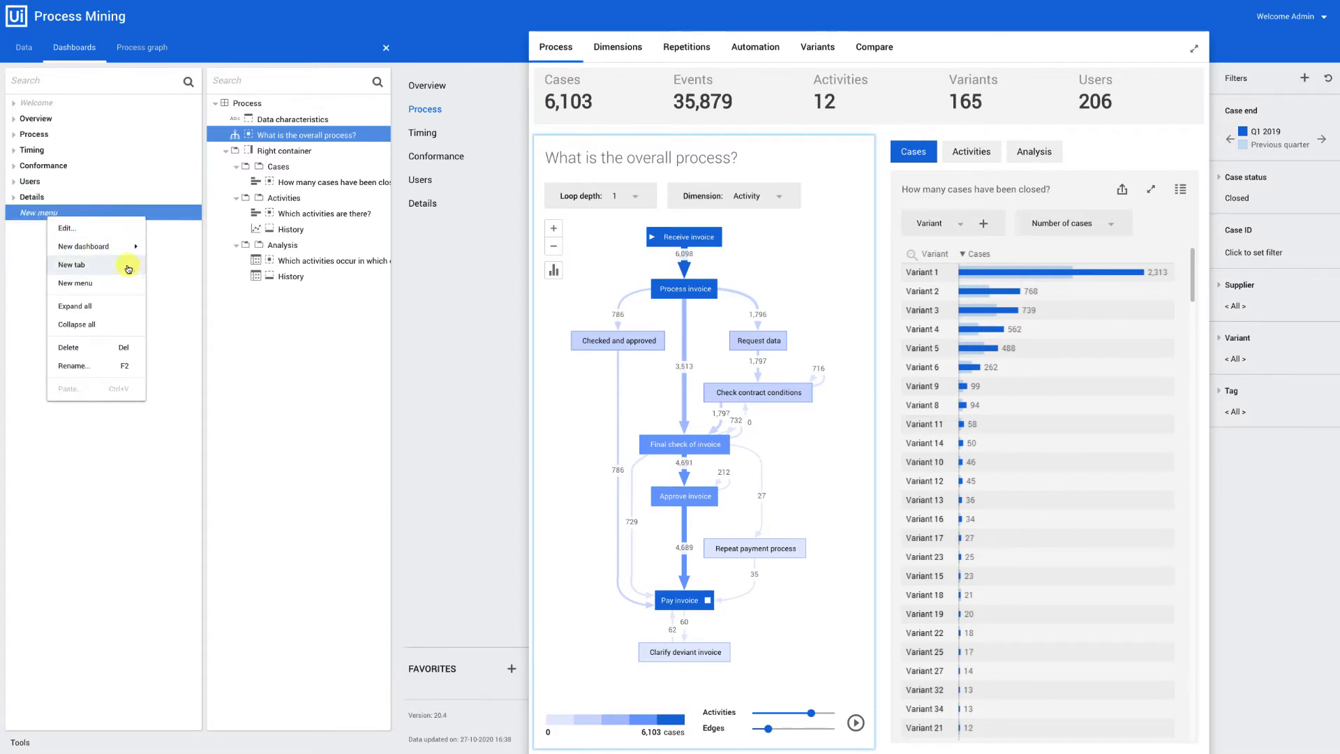
mouse_move(126, 247)
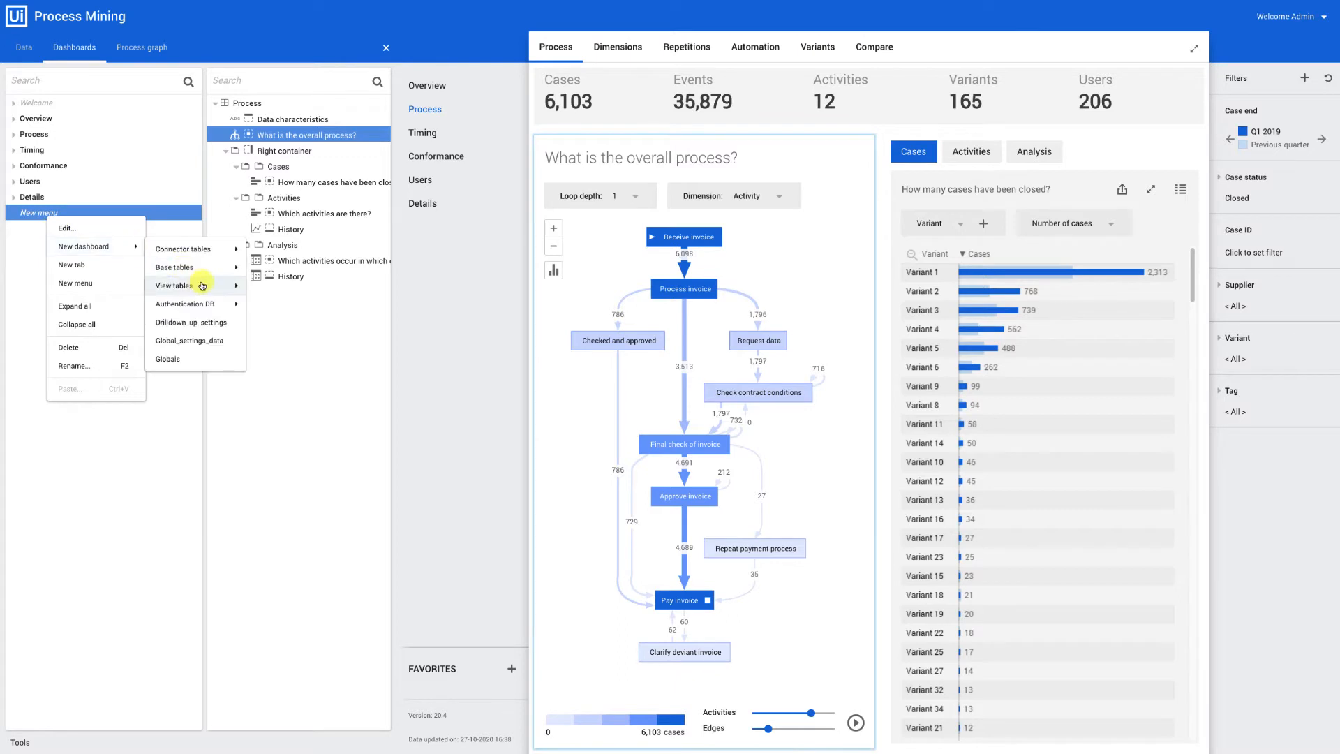
mouse_move(199, 287)
left_click(267, 307)
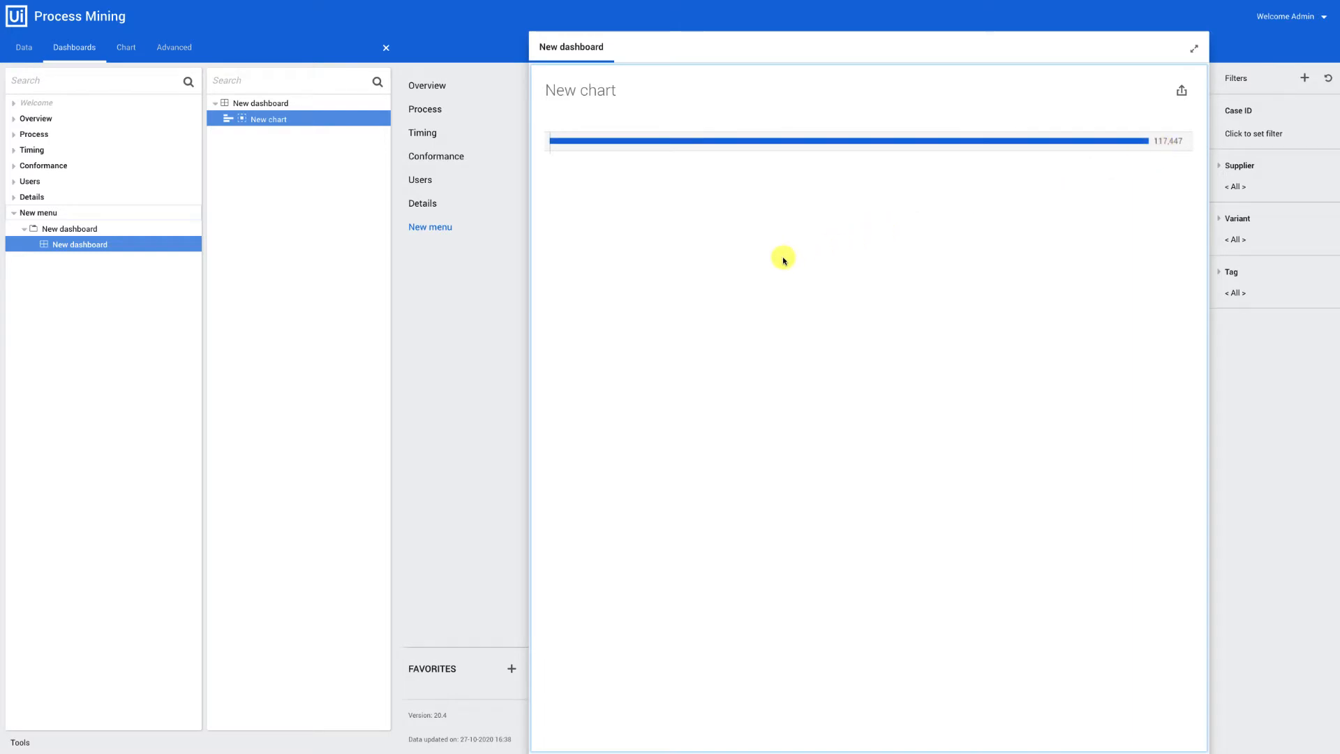
- Rename the new menu to UiPath
right_click(52, 219)
left_click(99, 363)
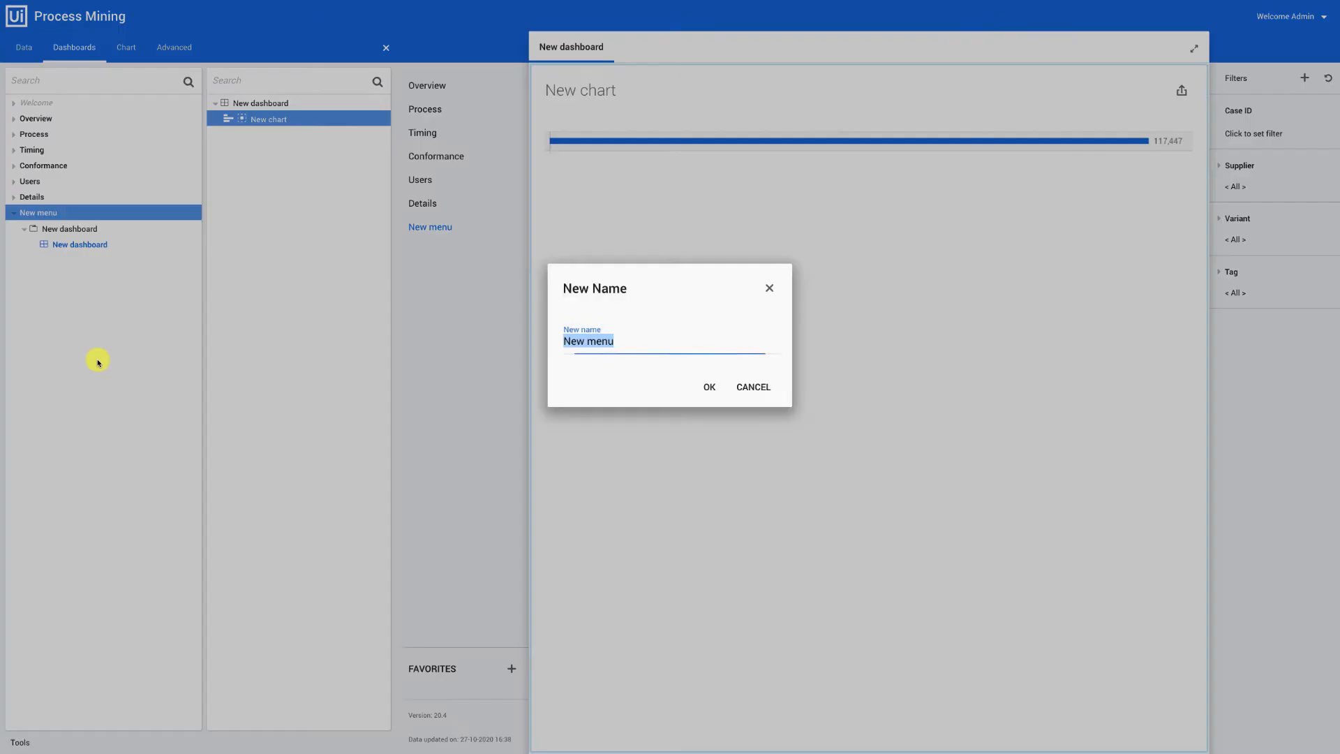
type("UiPath")
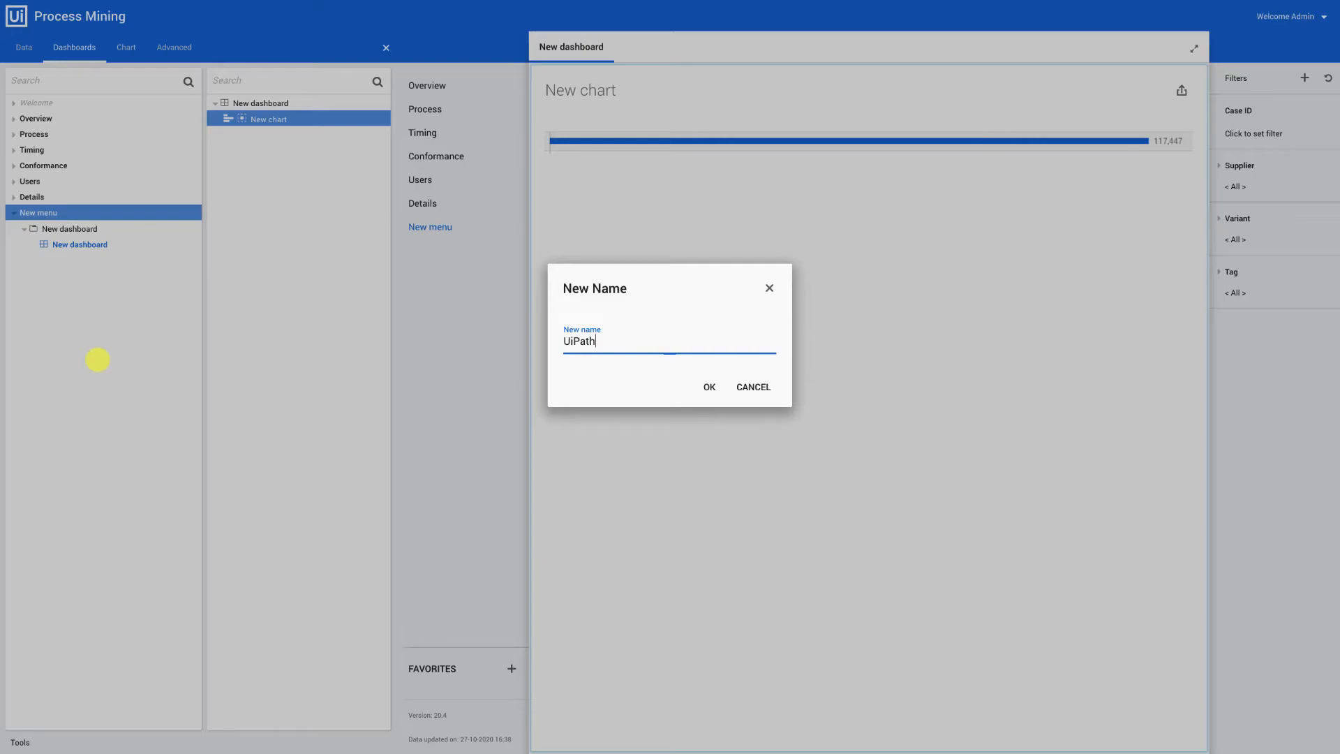
key("Return")
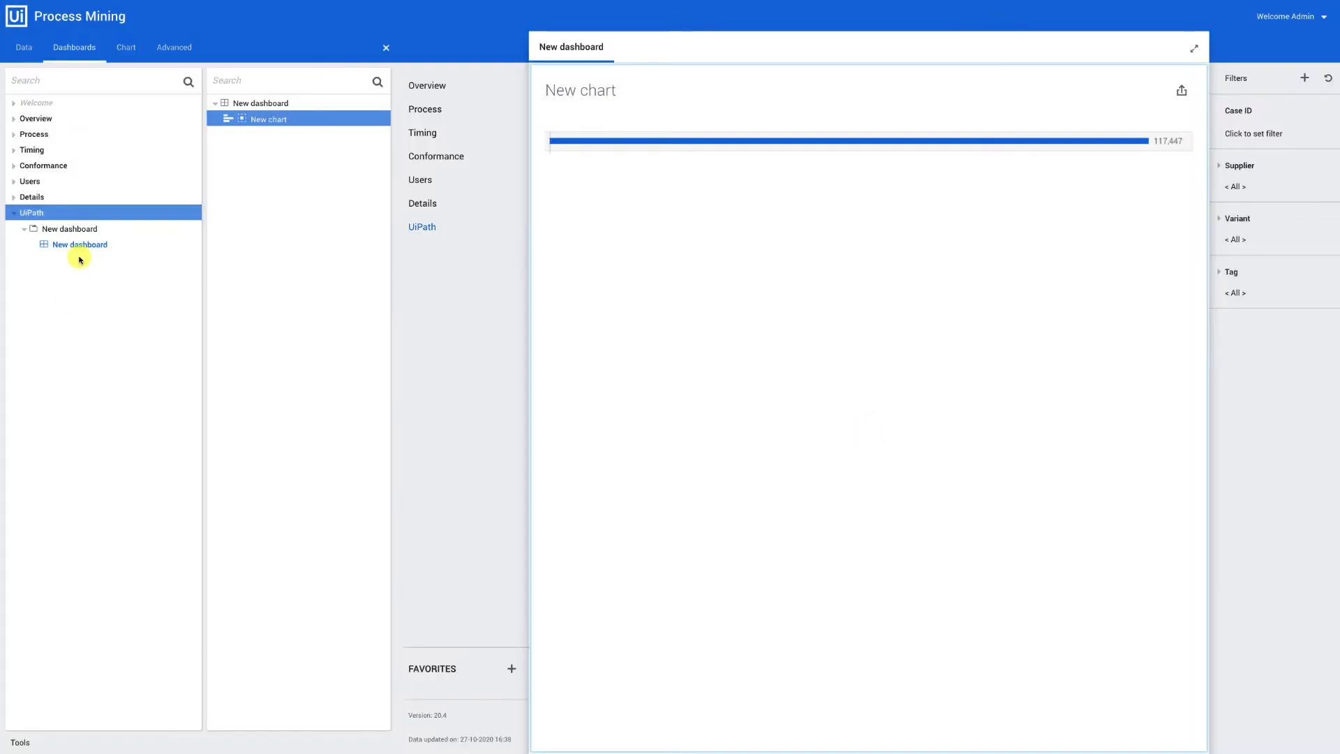
- Rename the dashboard tab directly under the UiPath menu to Europe
right_click(77, 230)
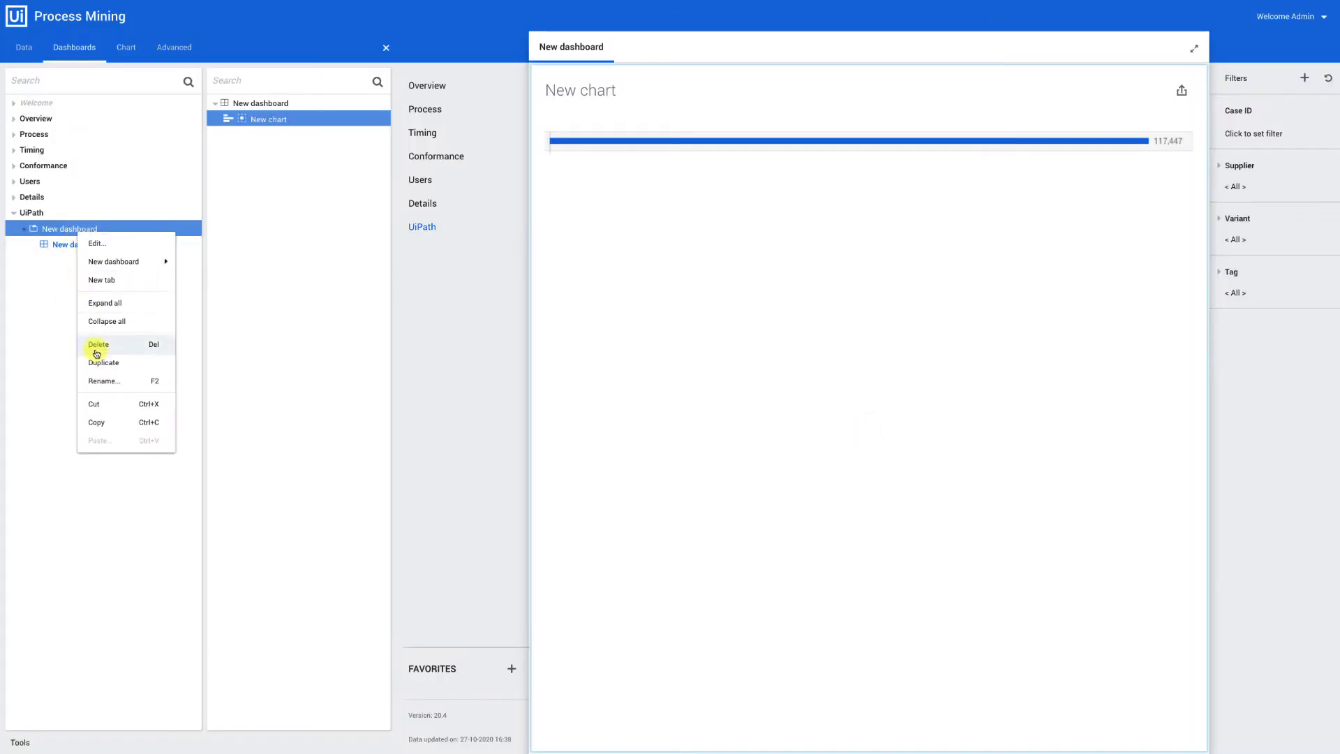
left_click(97, 381)
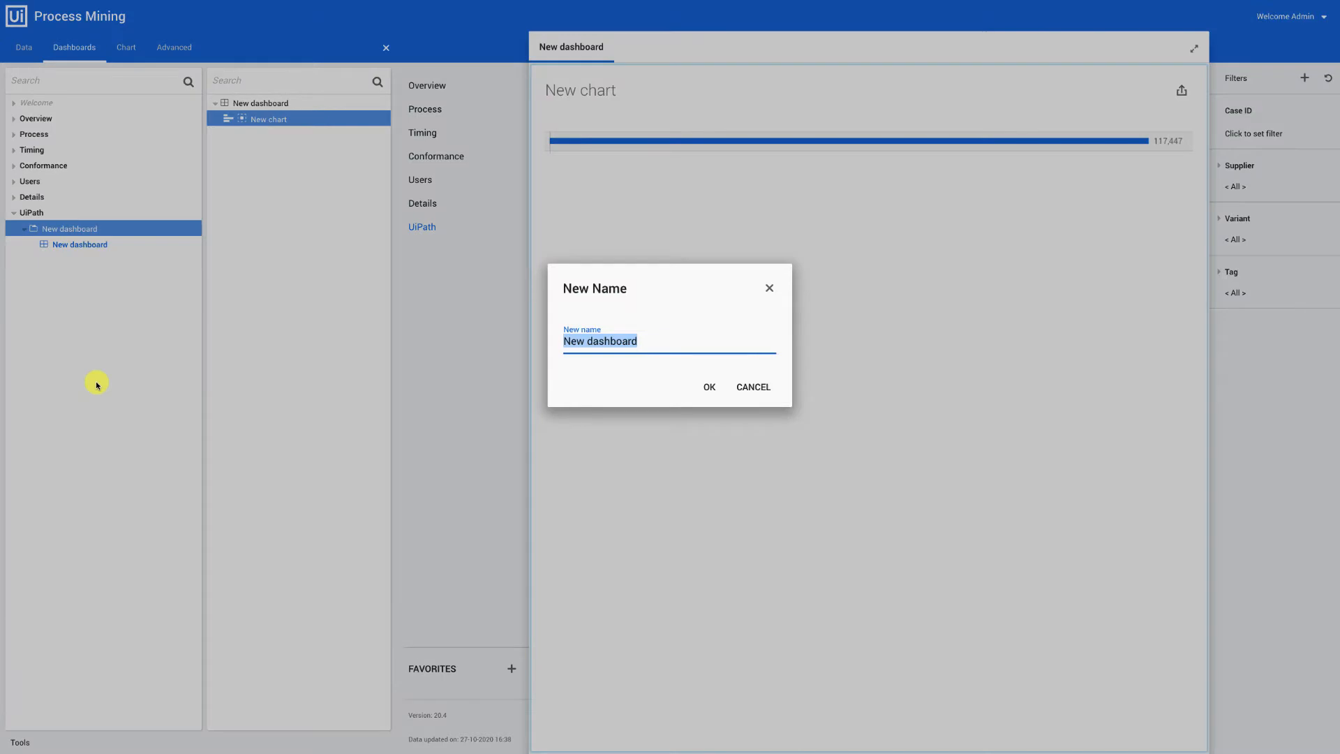
type("Europ")
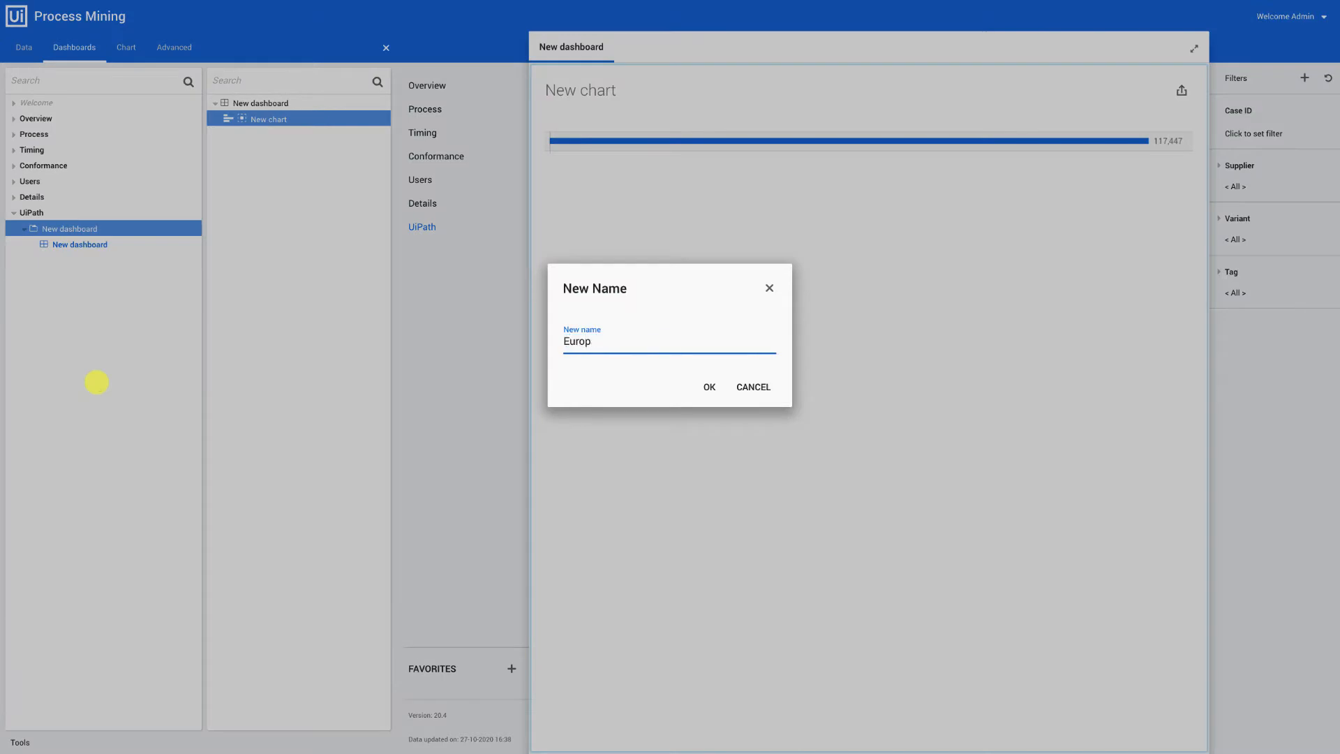
type("e")
key("Return")
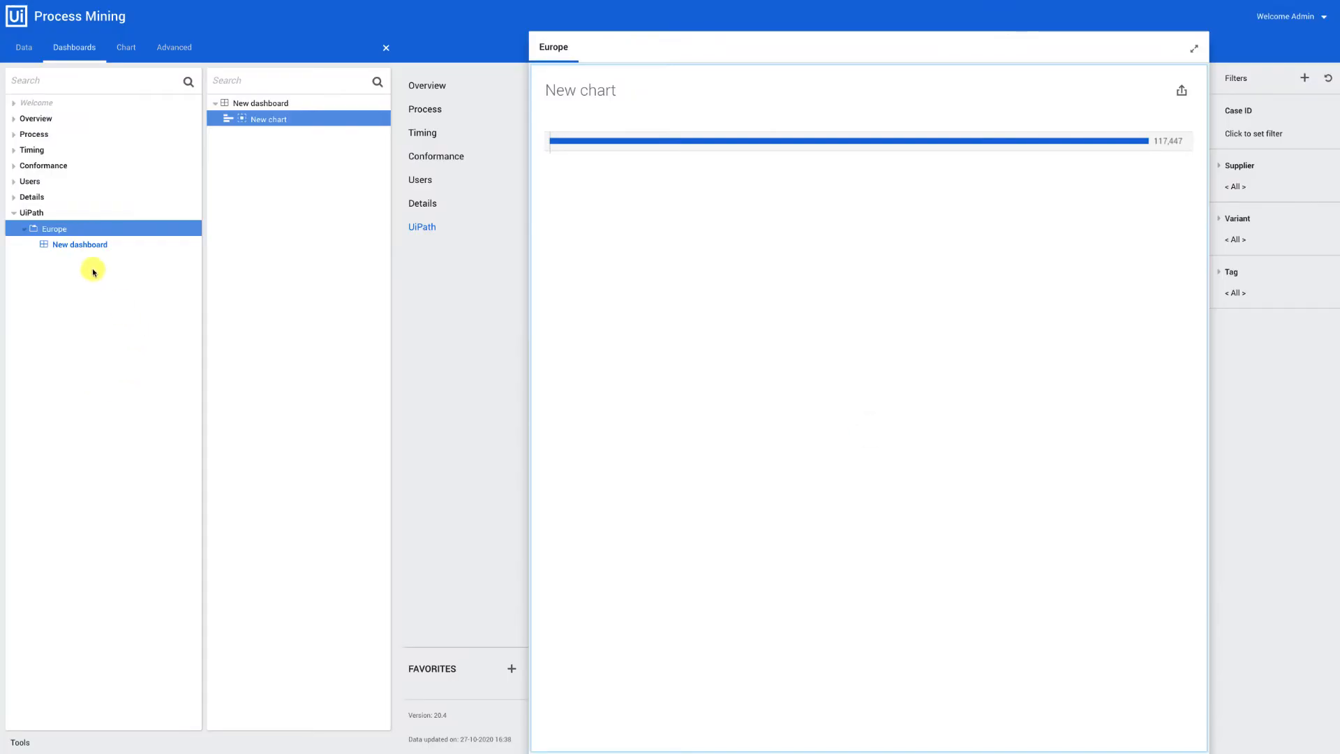
- Add a process graph based on the Events view table to the dashboard in the Europe tab
left_click(91, 246)
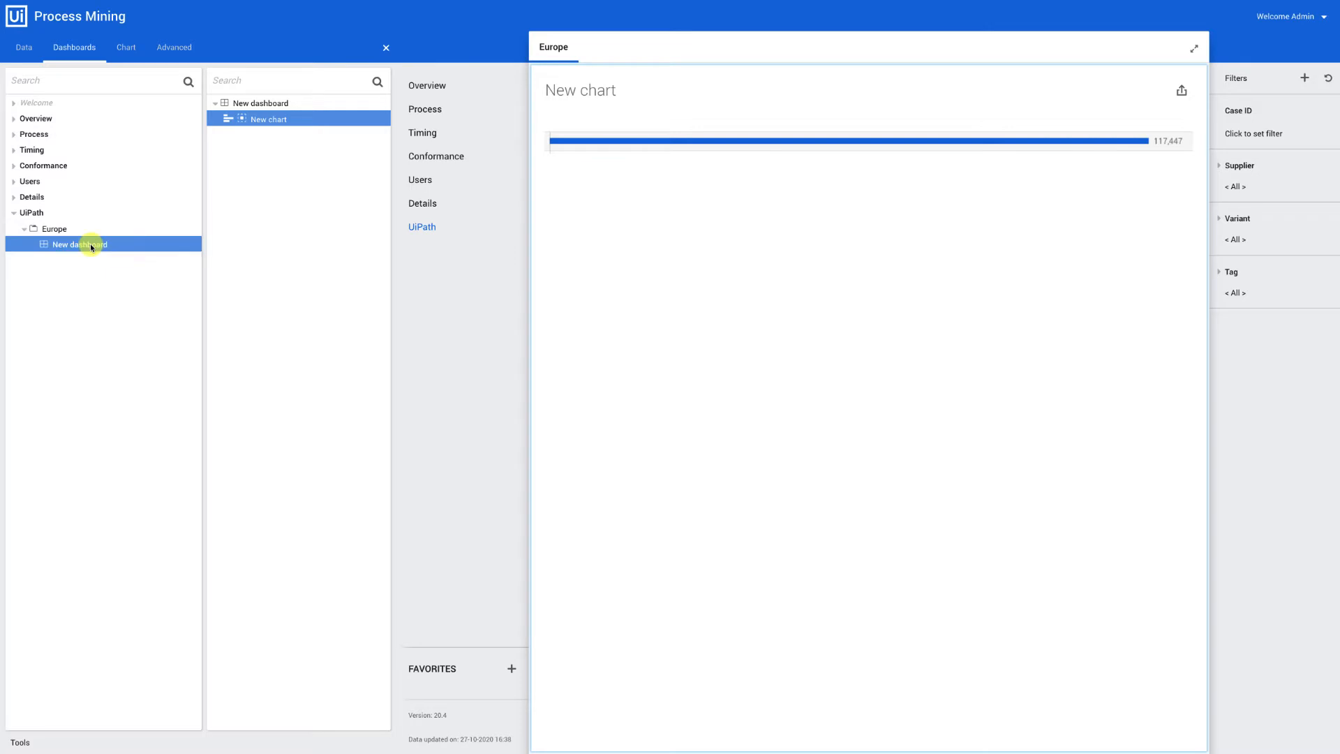
left_click(311, 120)
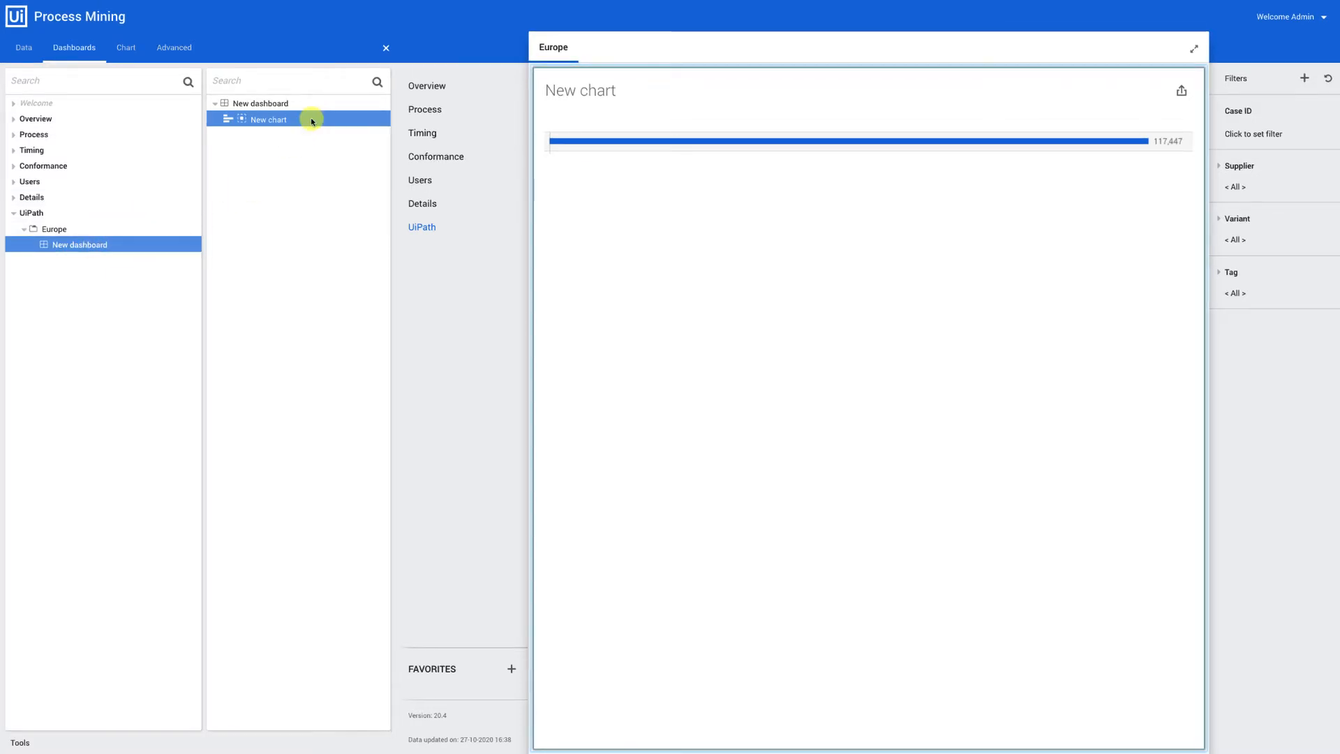
right_click(309, 120)
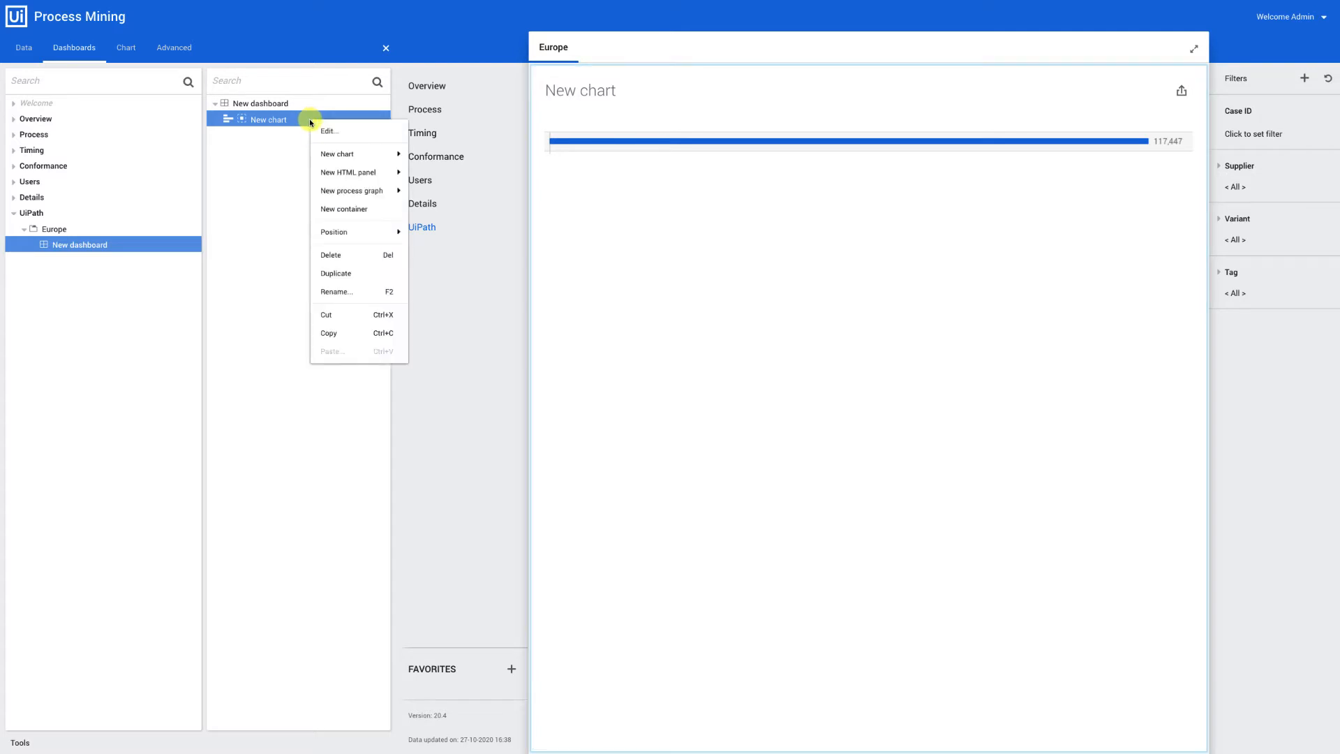
mouse_move(362, 189)
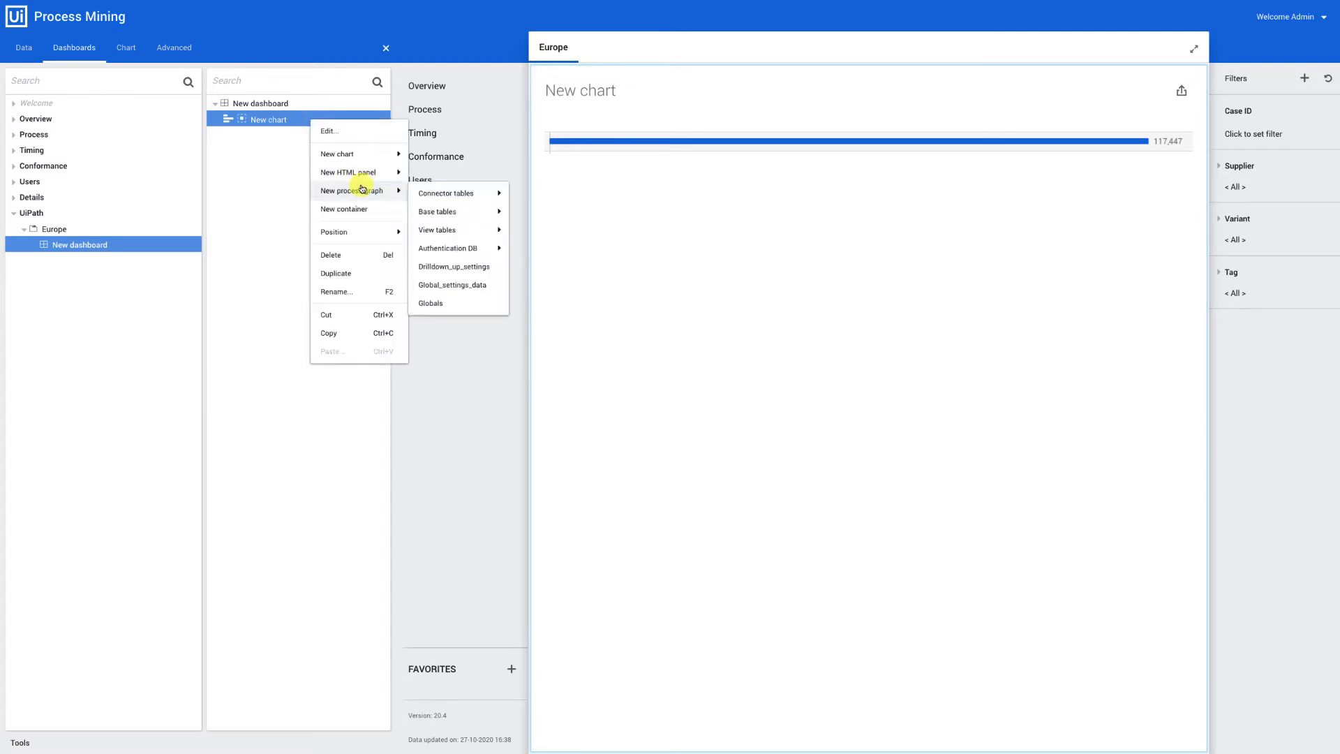
mouse_move(457, 232)
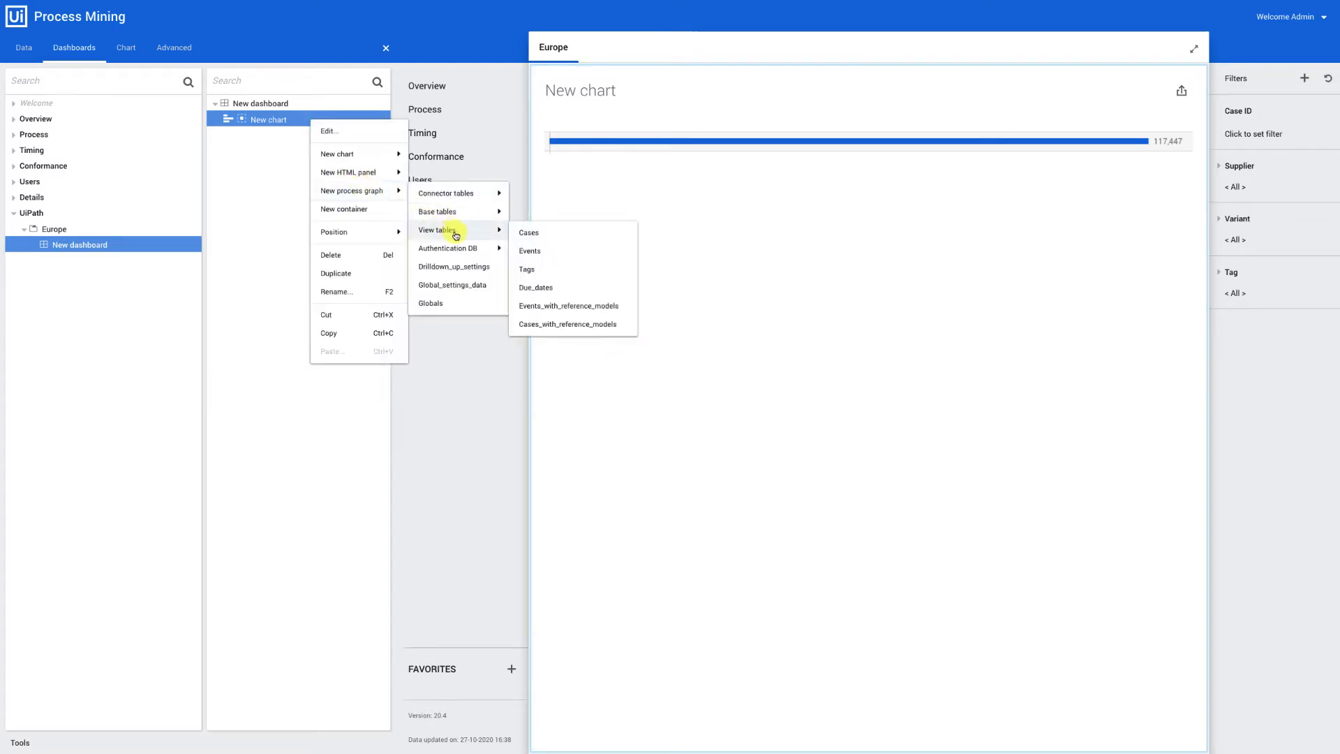
left_click(536, 252)
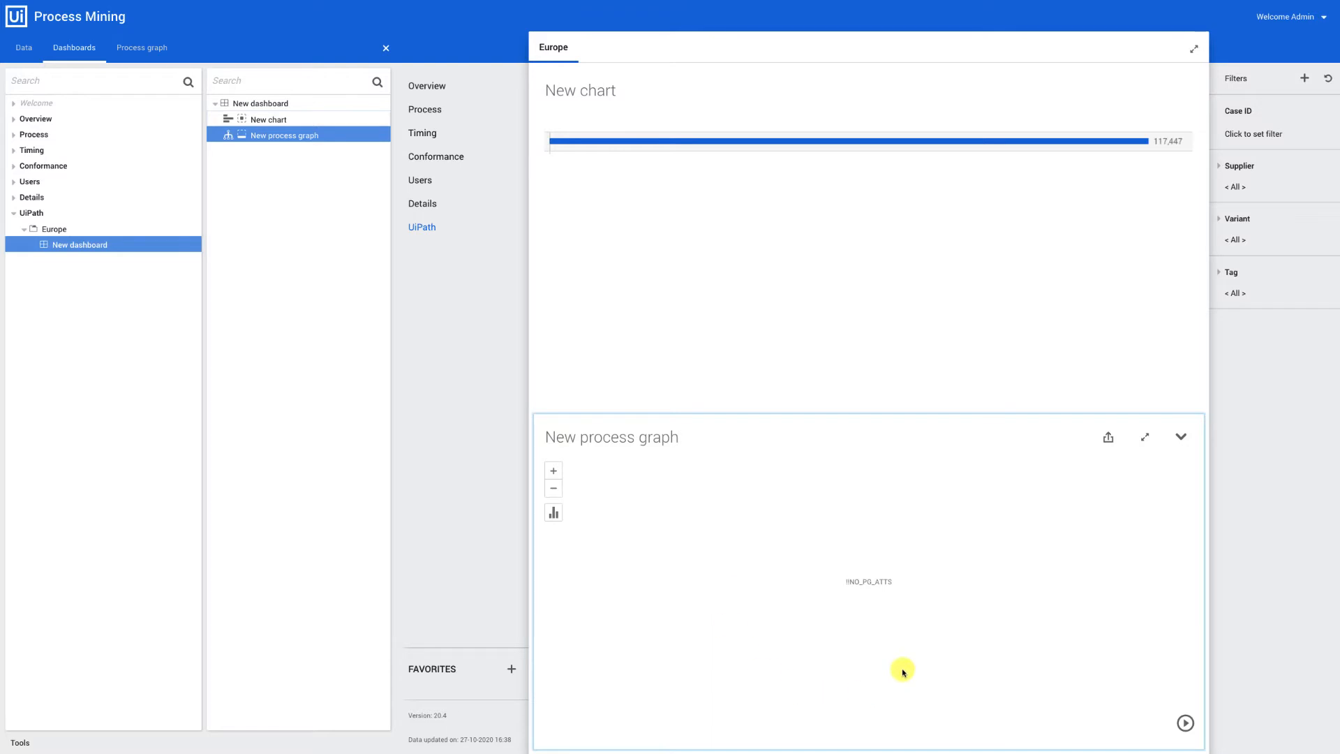
- Assign the process graph's attributes: Activity (Activity_input) as Activity, Event end as Event end, and Case ID as Case ID
left_click(151, 51)
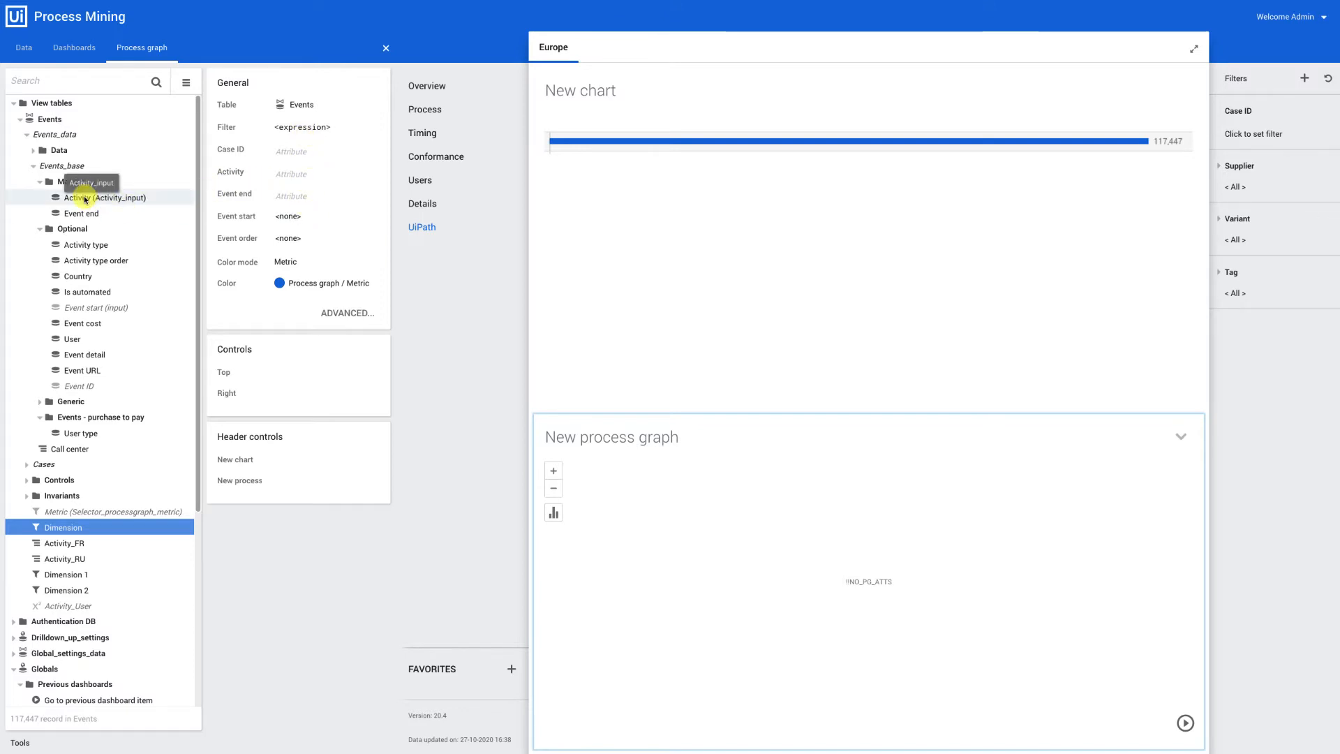
left_click_drag(89, 202, 293, 174)
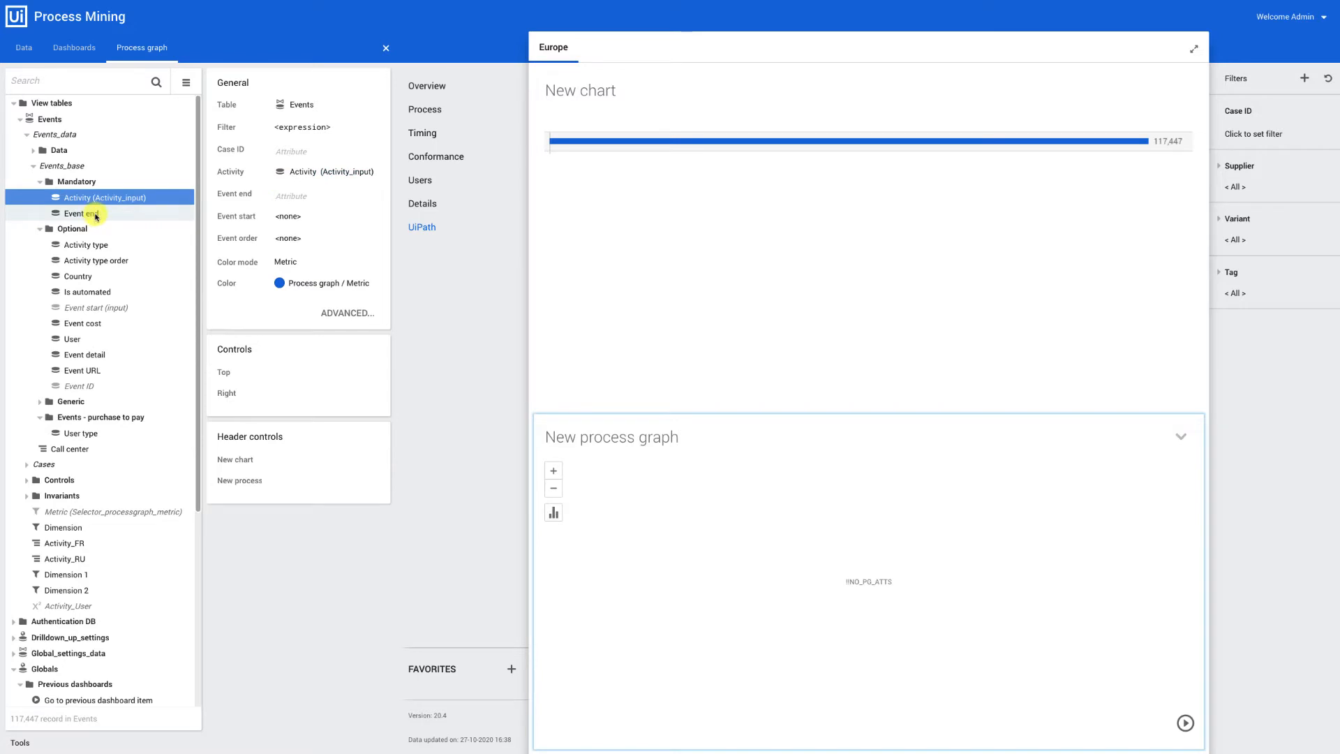
left_click_drag(96, 217, 298, 200)
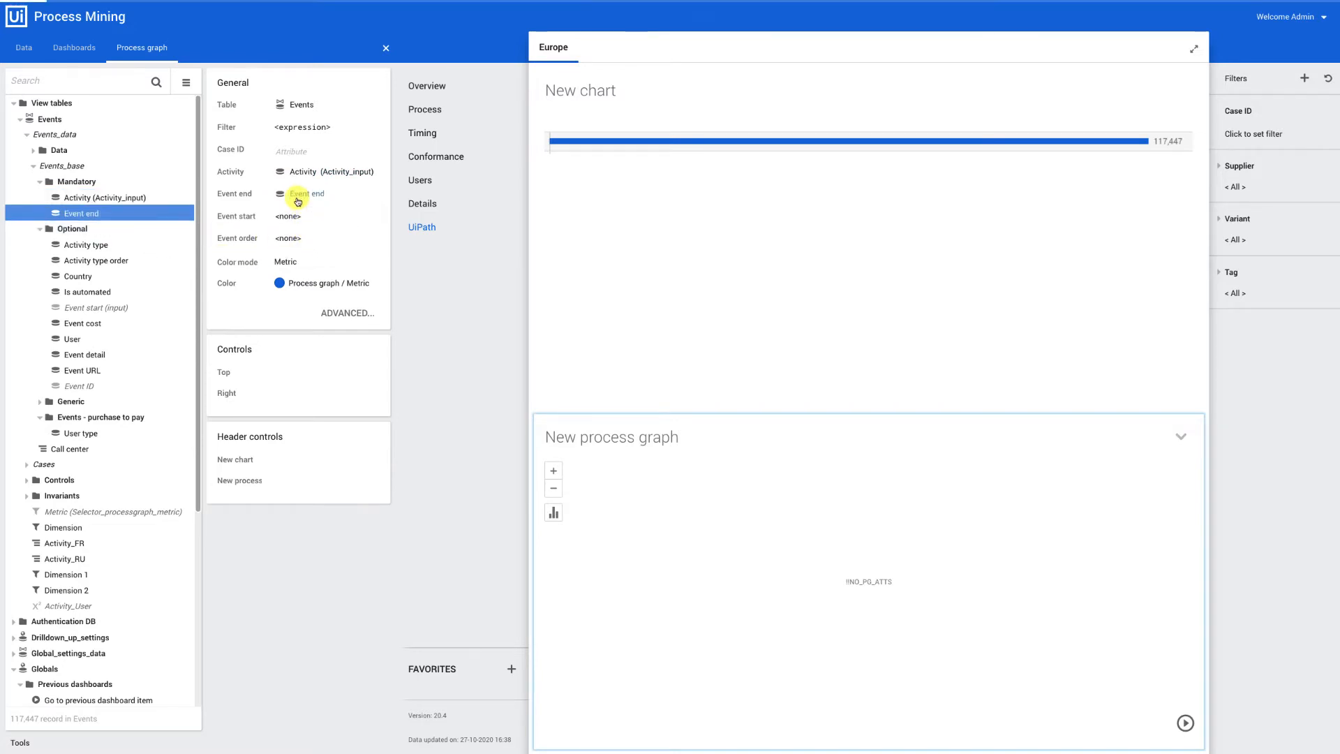
left_click(296, 153)
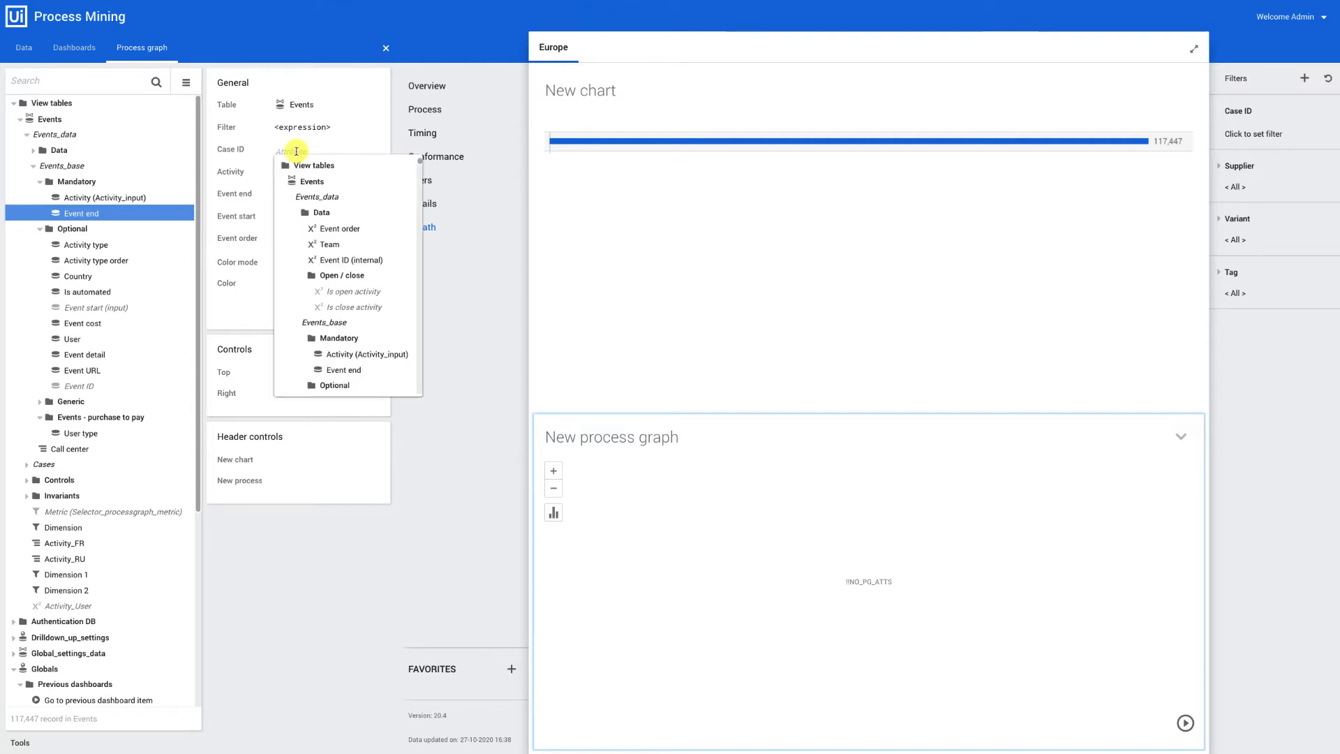
type("case id")
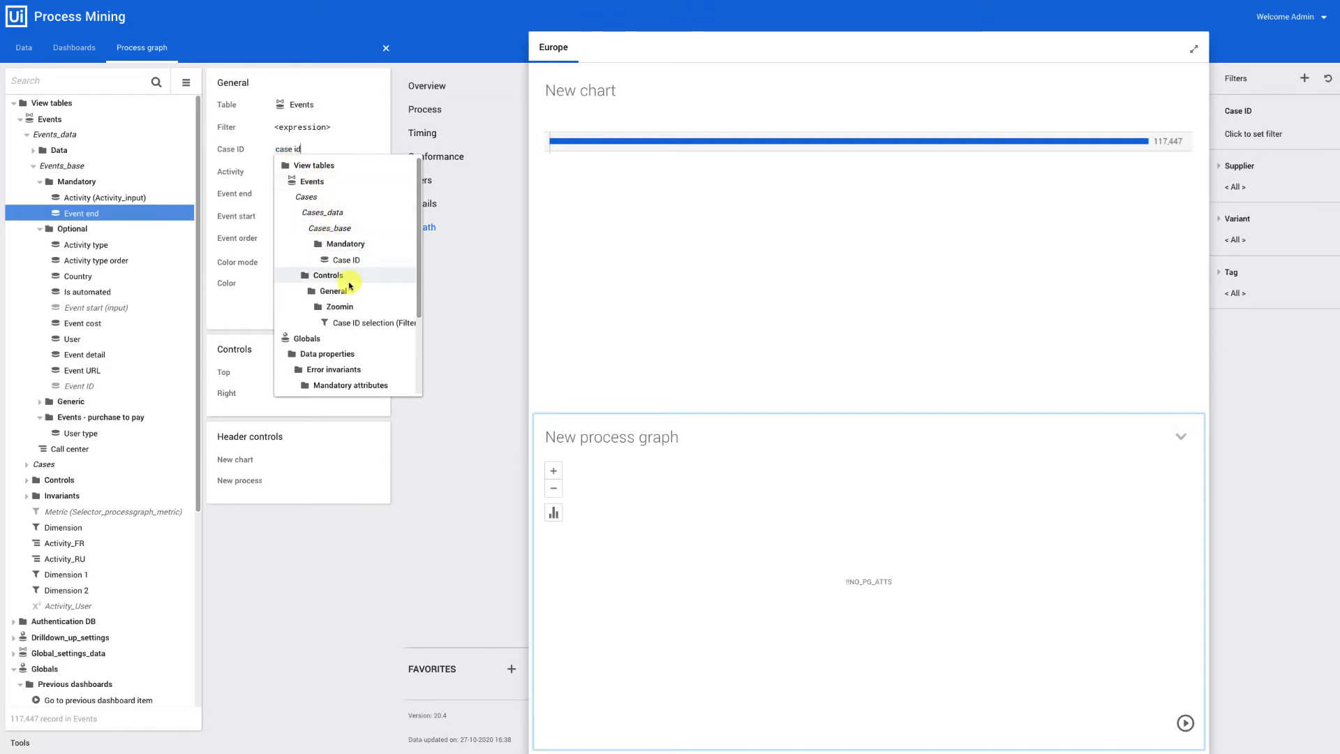
left_click(346, 261)
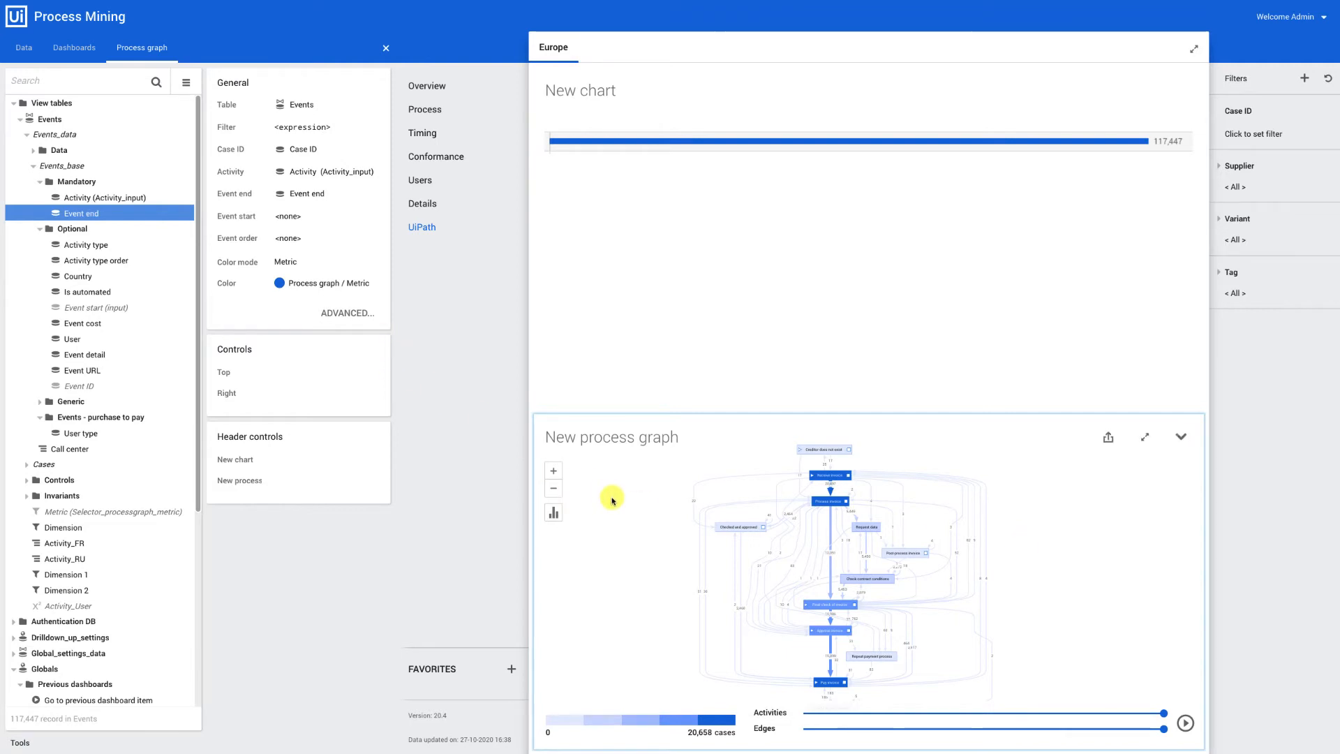
- Set the process graph's edge slider and activity slider defaults to 0% in its advanced interaction settings and apply them
left_click(350, 313)
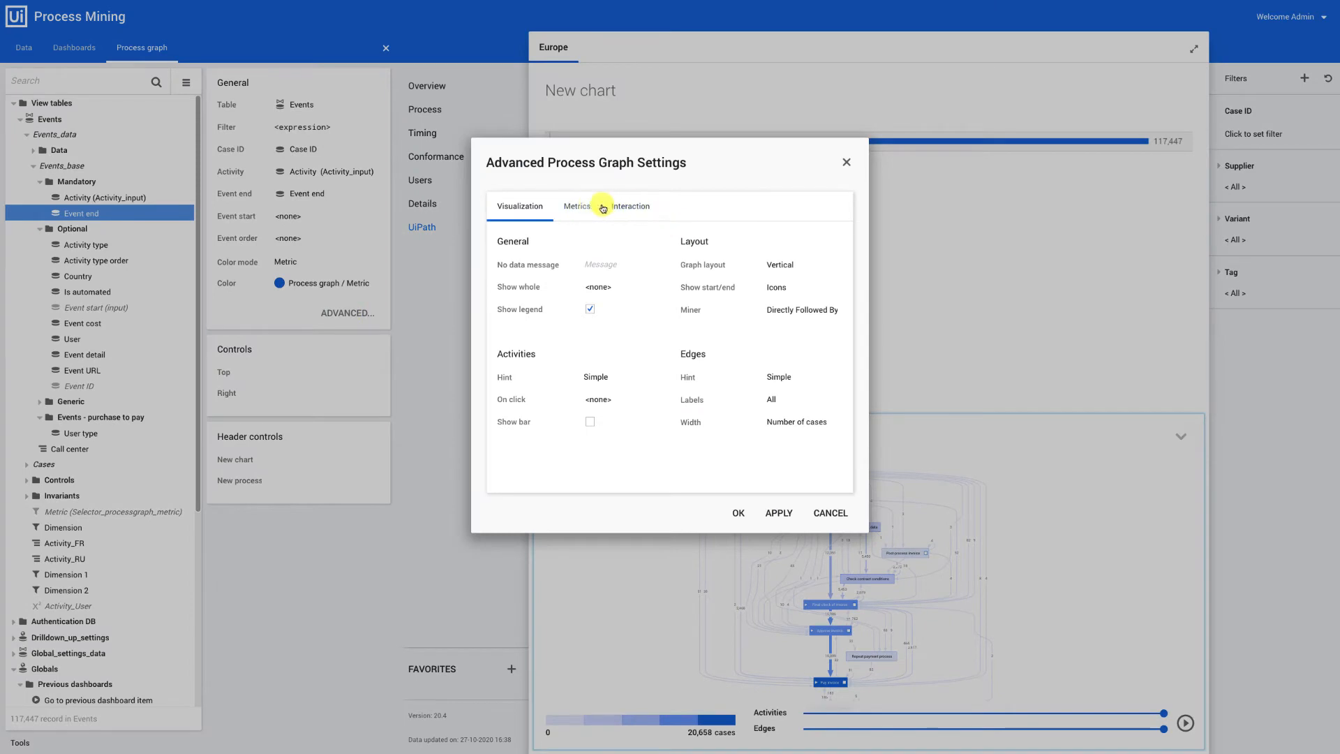
left_click(623, 208)
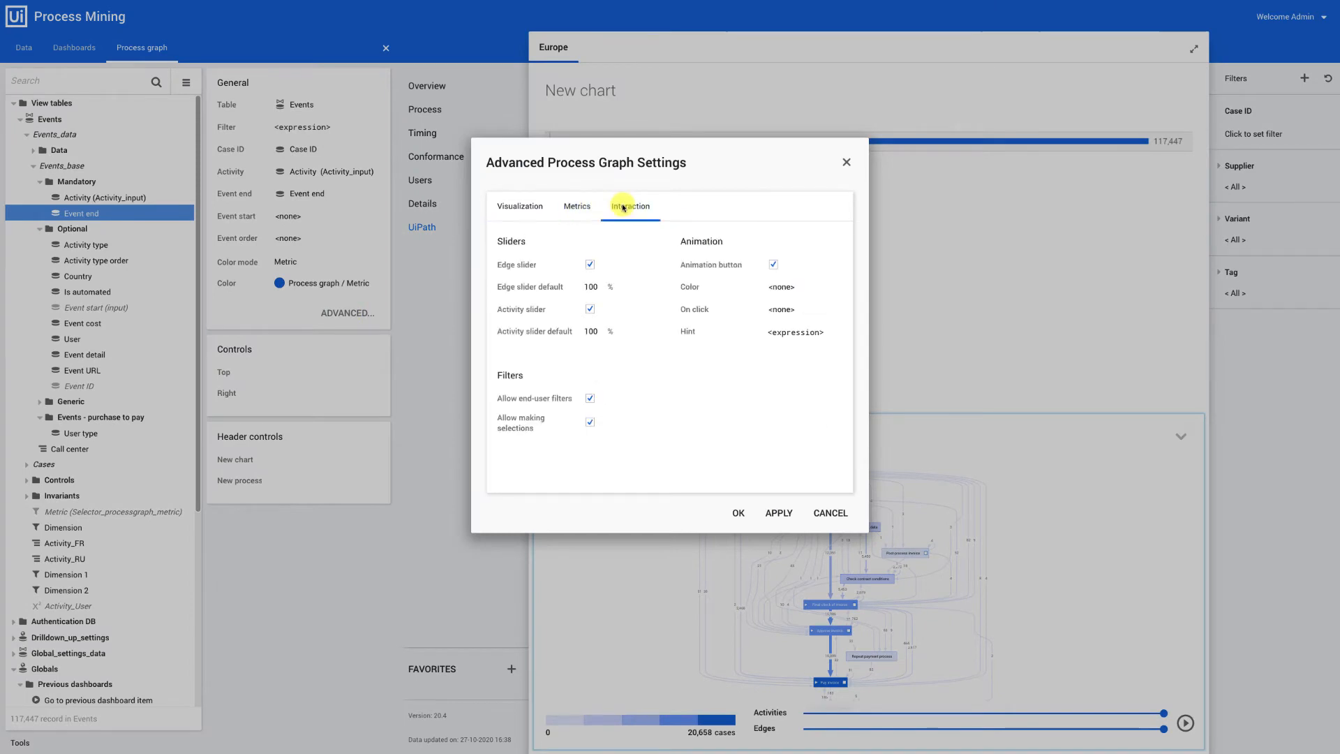
double_click(587, 286)
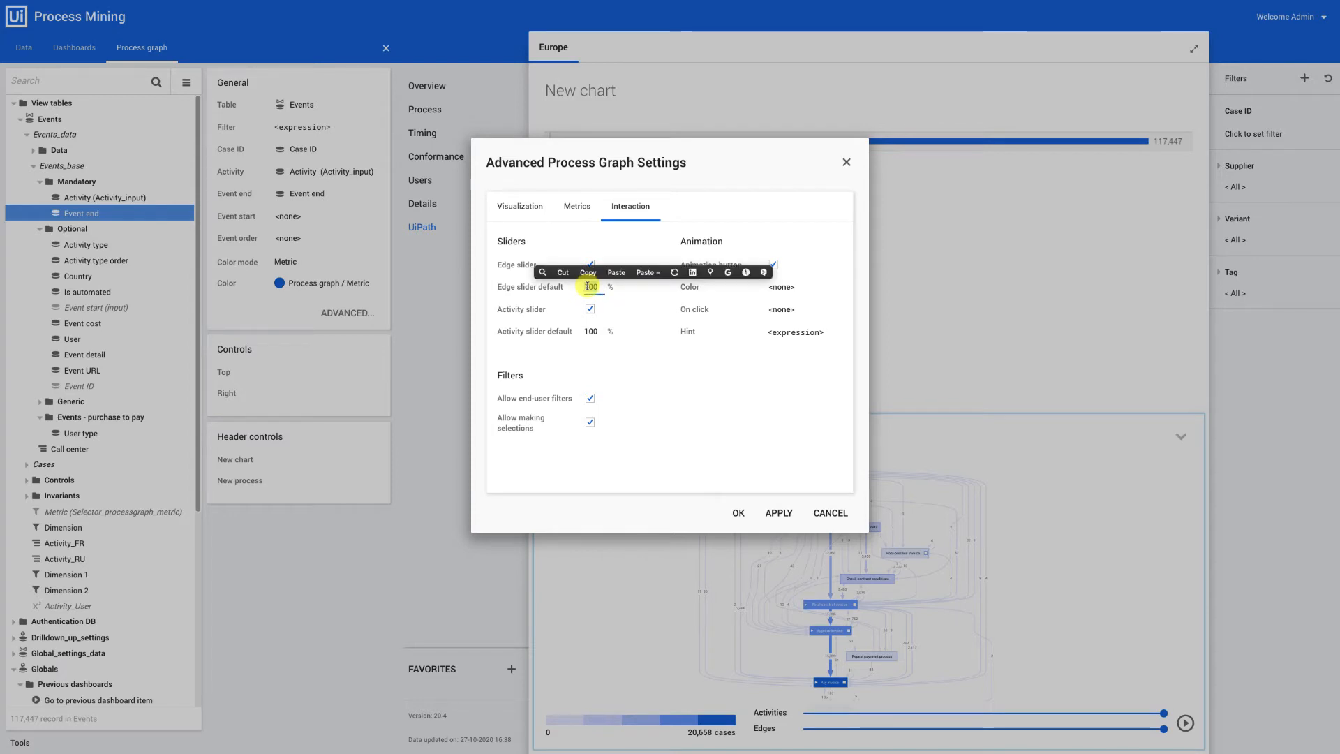
type("0")
key("Tab")
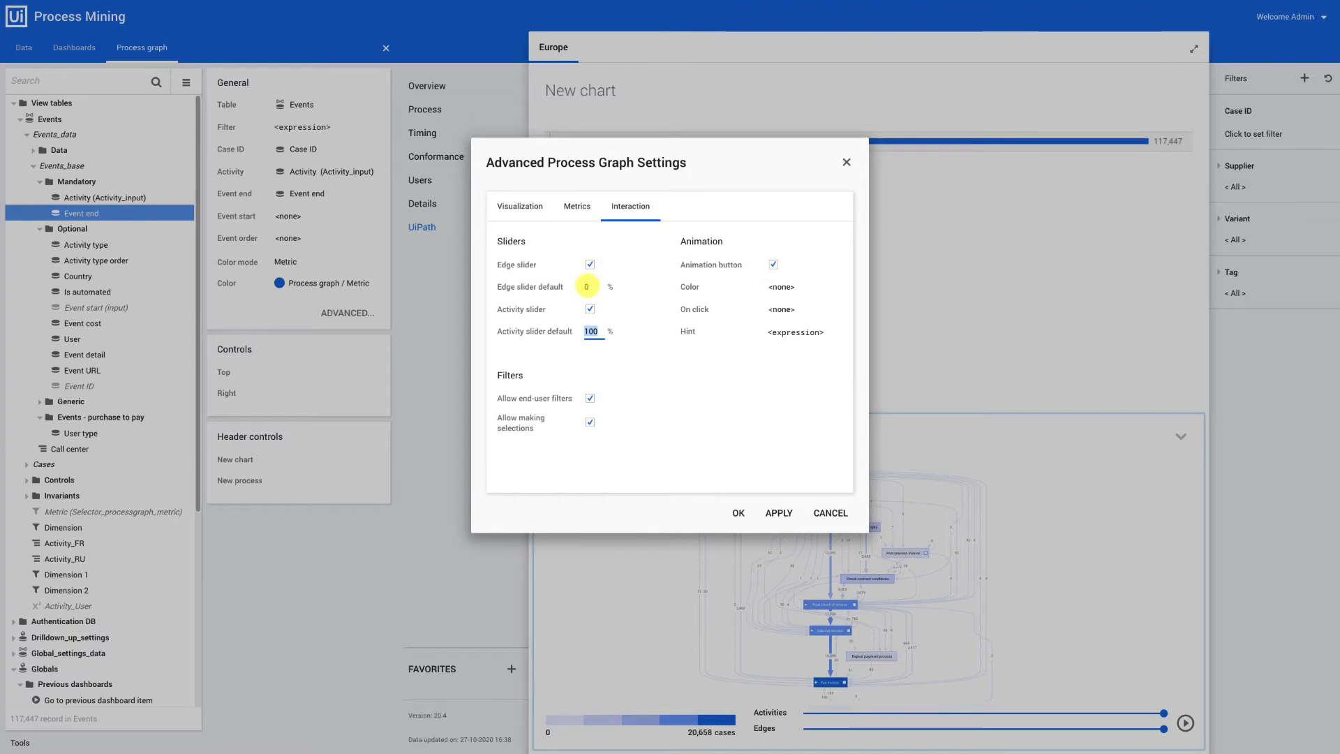
type("0")
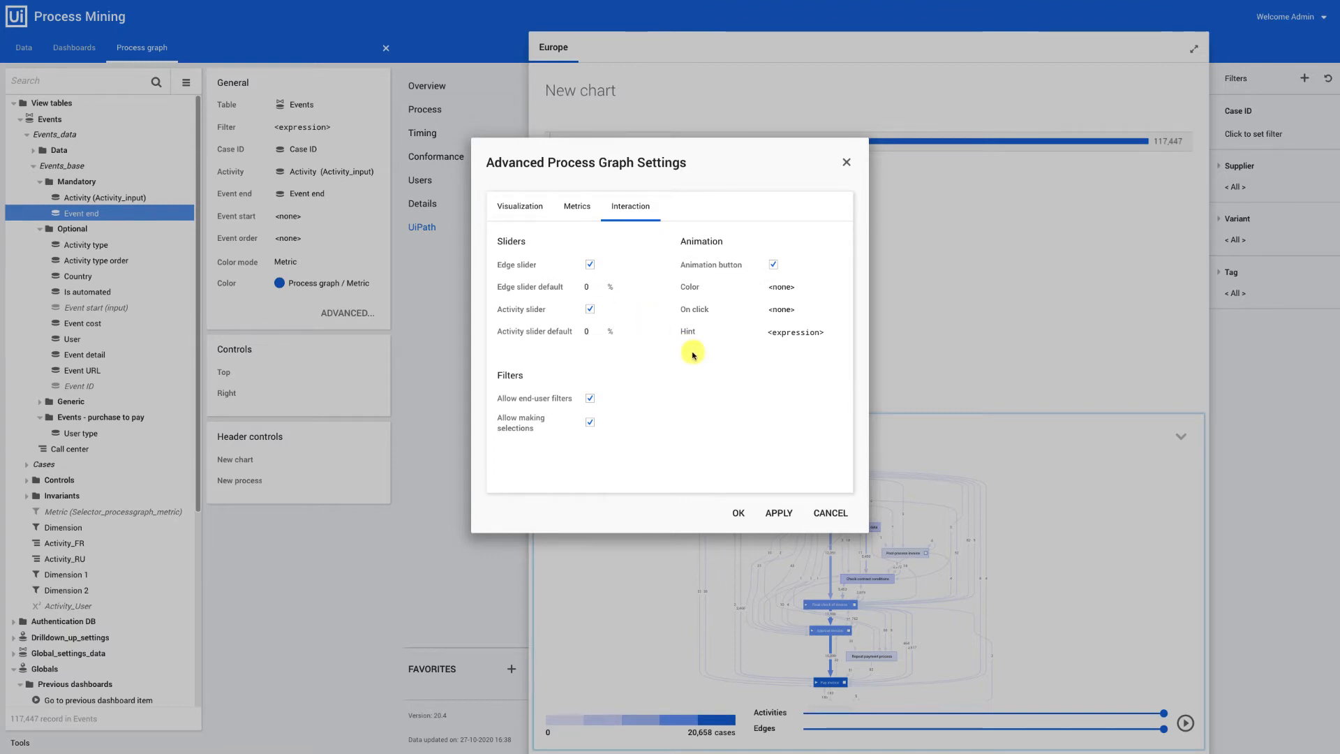
left_click(736, 515)
left_click(835, 715)
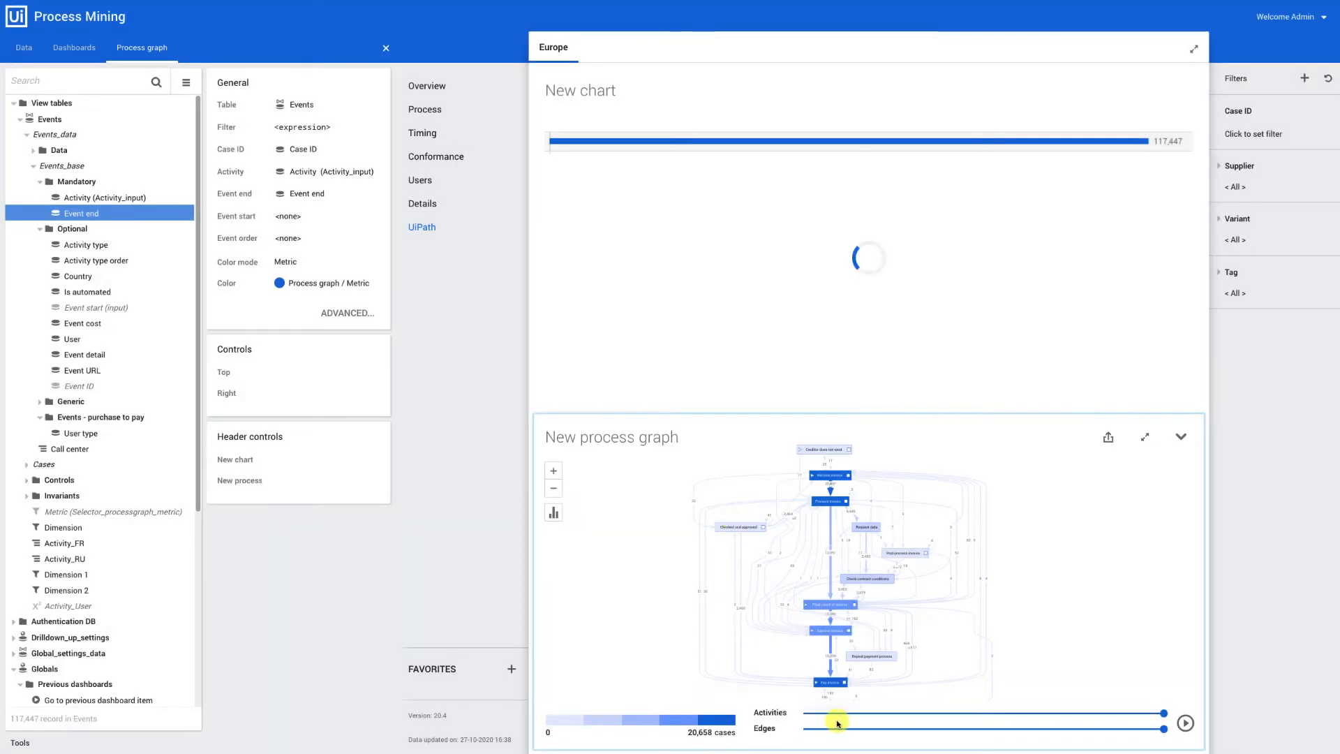
left_click(810, 713)
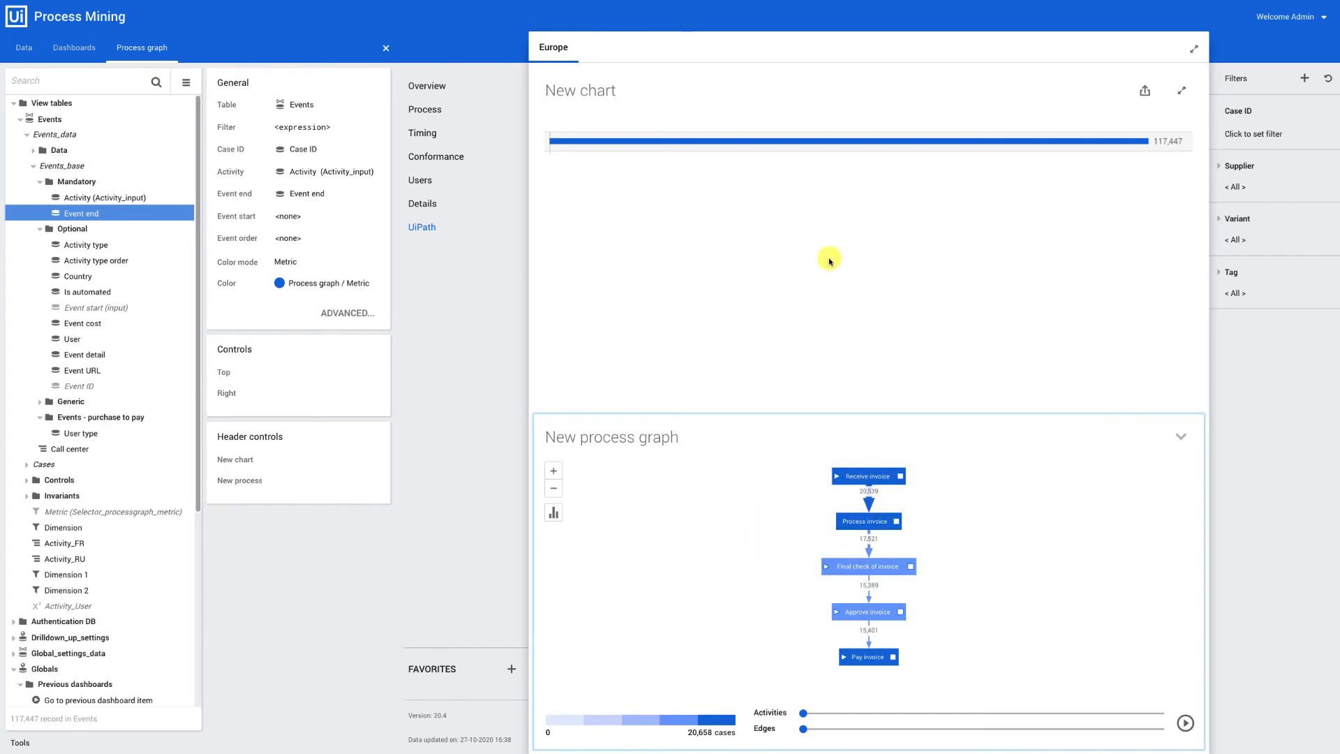
- Change the new chart's table to the Cases view table and accept the default table item mappings
left_click(780, 223)
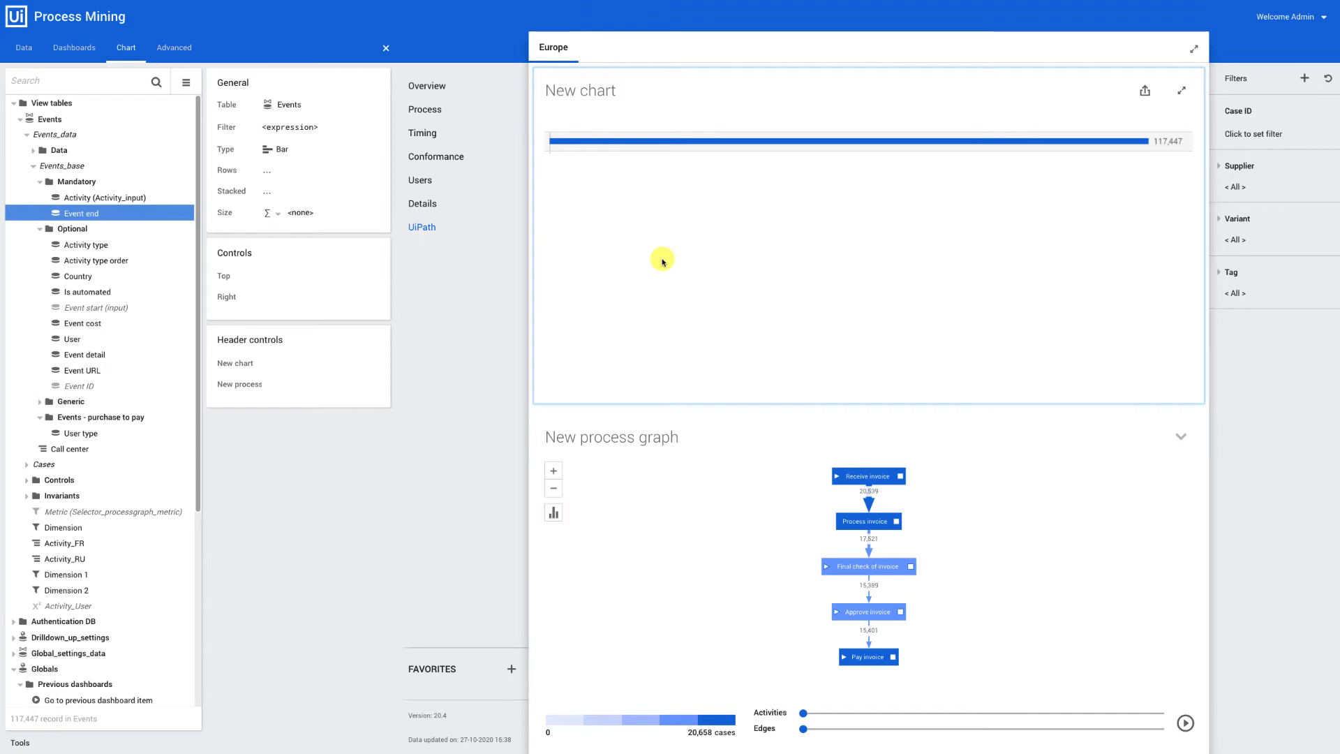
left_click(290, 106)
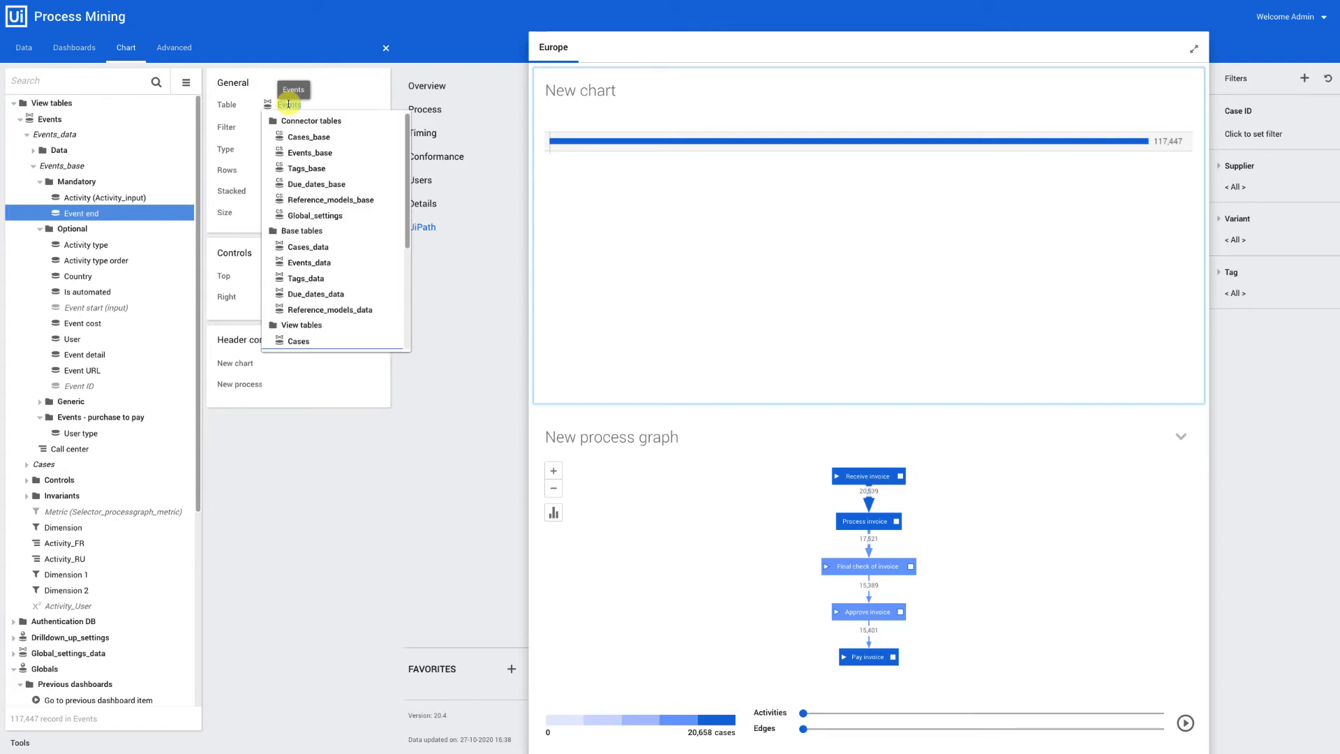
scroll(309, 307, "down", 1)
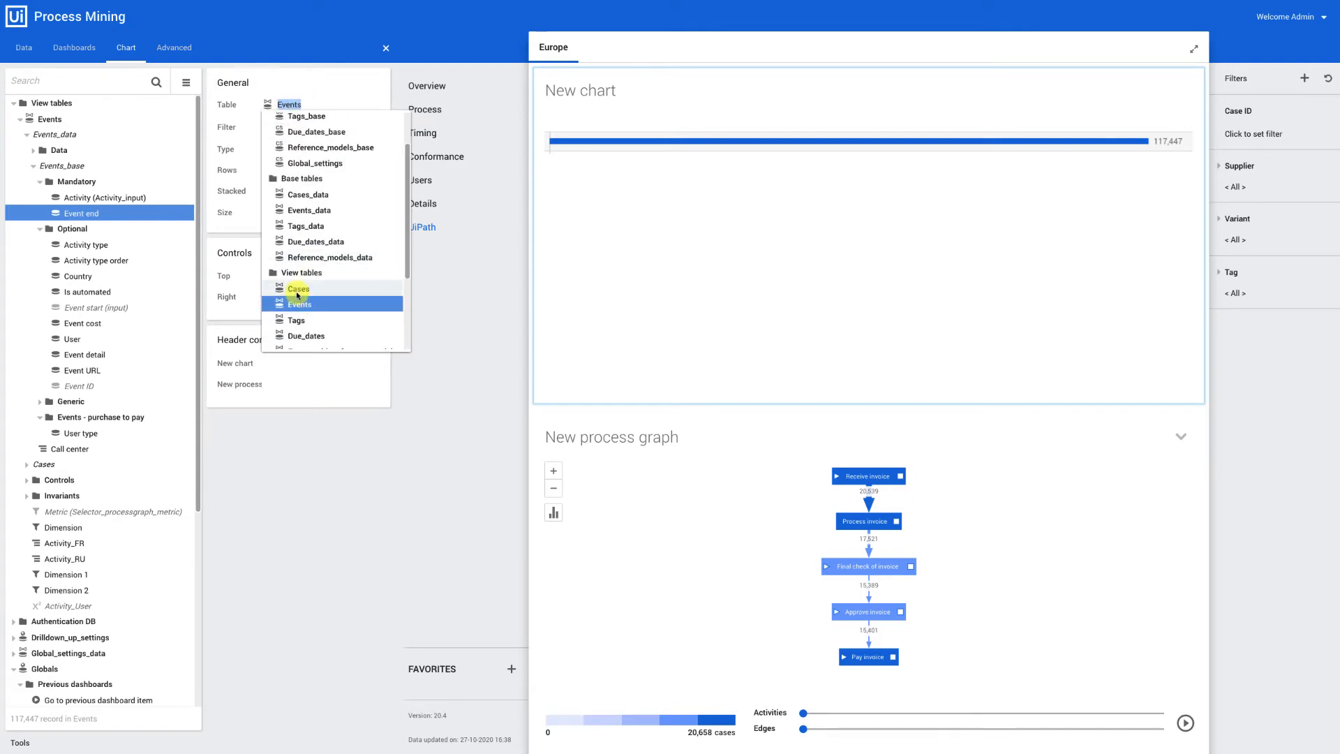
left_click(298, 291)
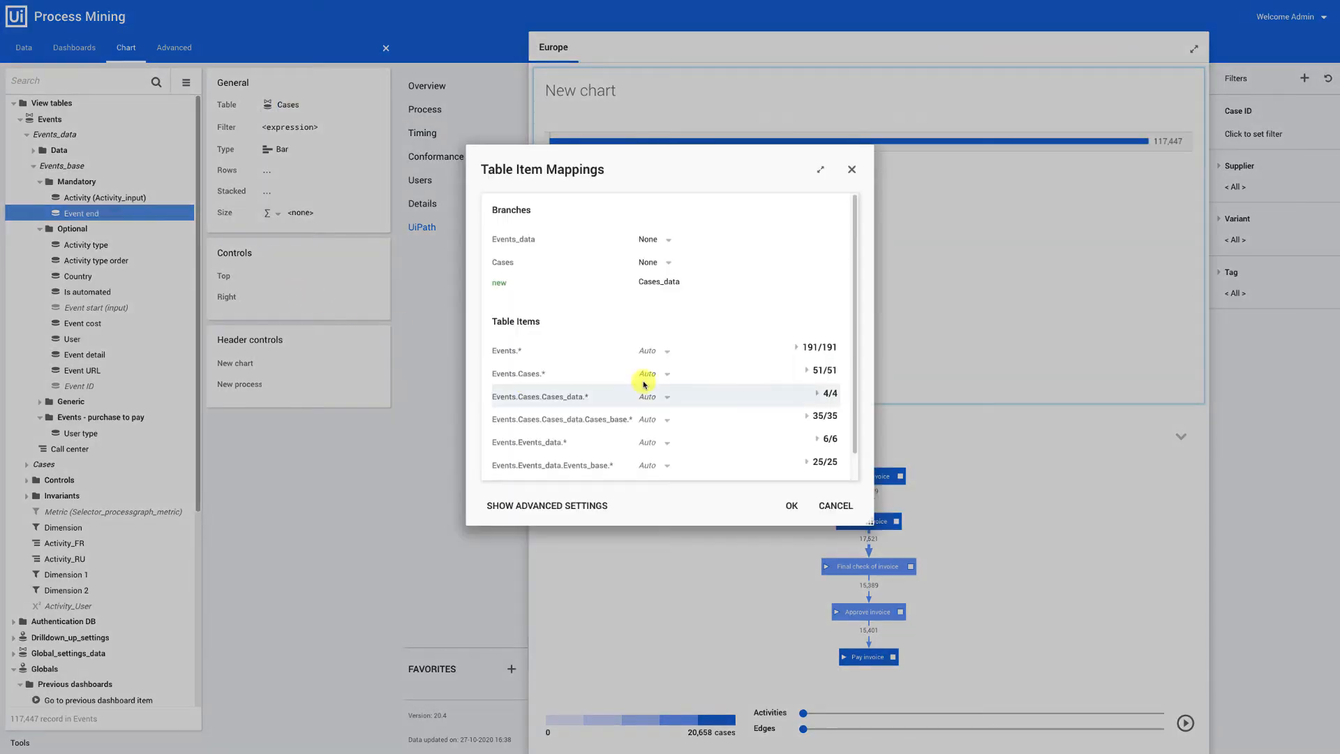
left_click(789, 505)
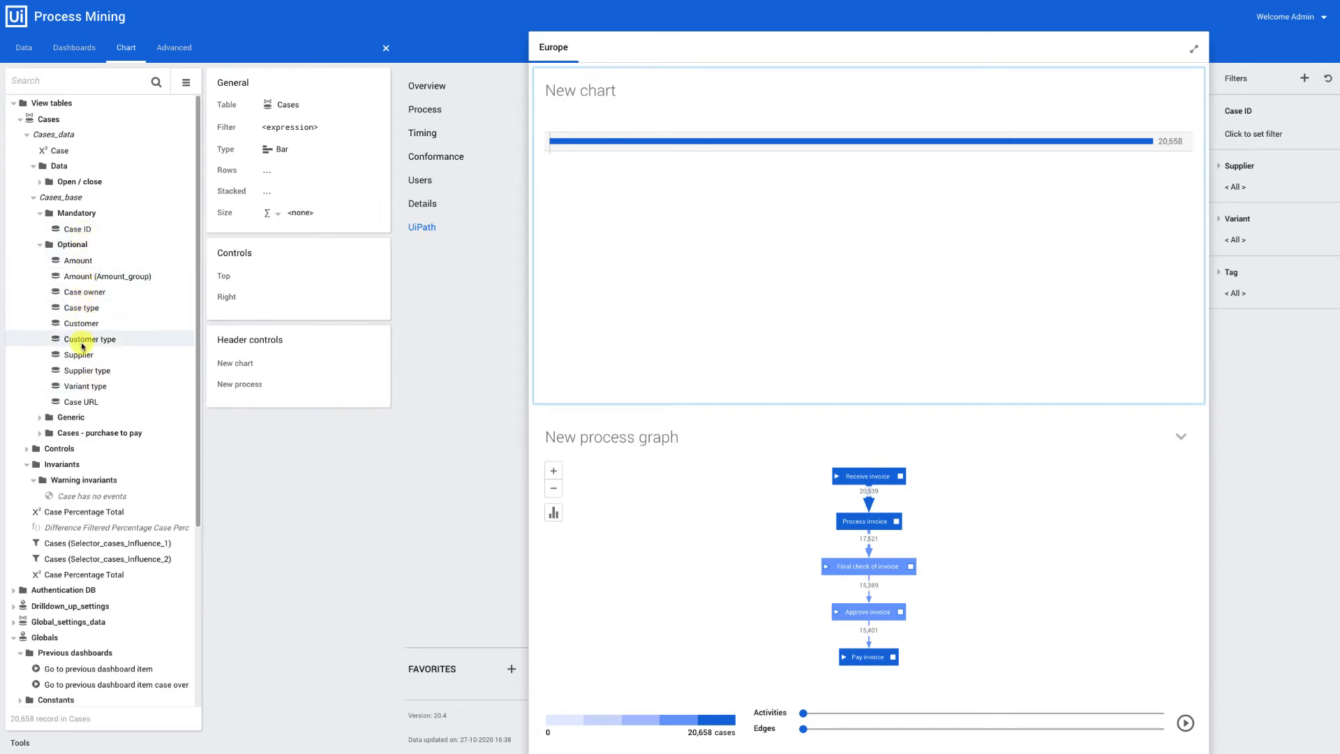
- Assign Supplier as the chart's rows and Amount as its size
left_click_drag(79, 355, 296, 175)
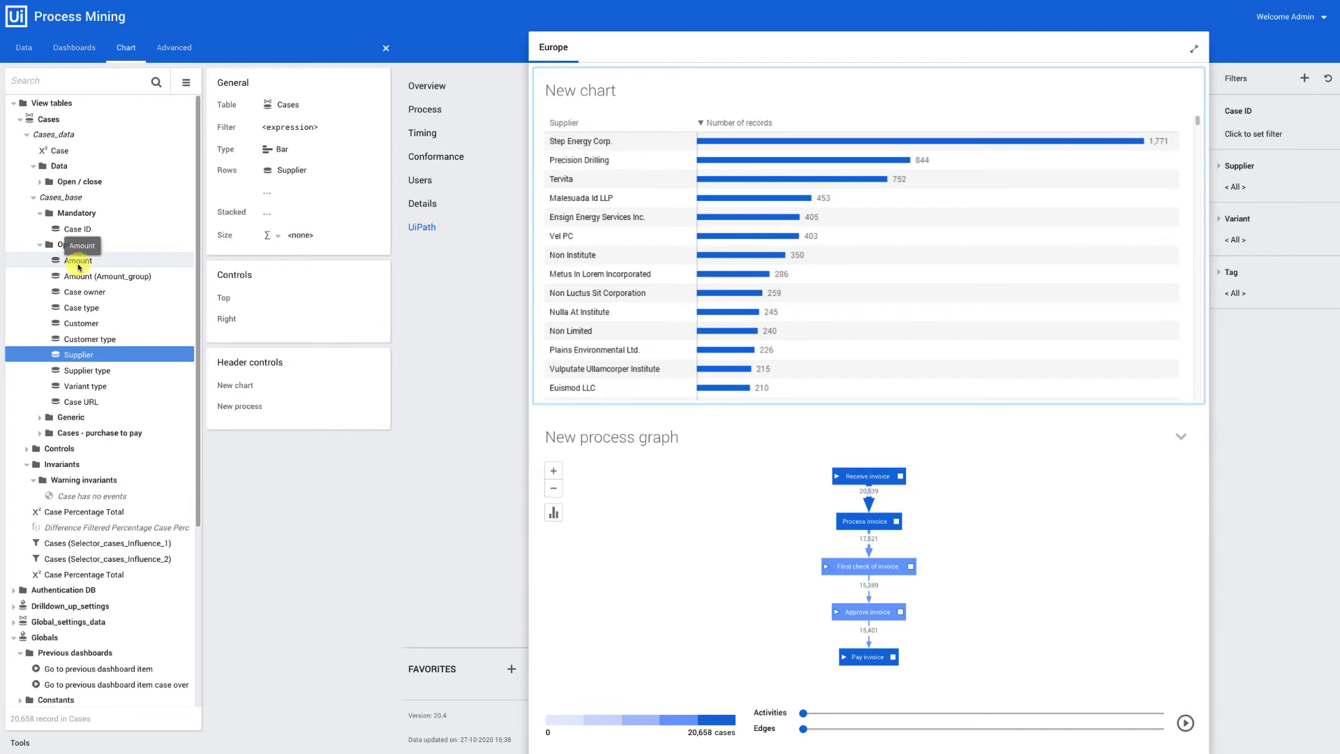
left_click_drag(78, 265, 306, 241)
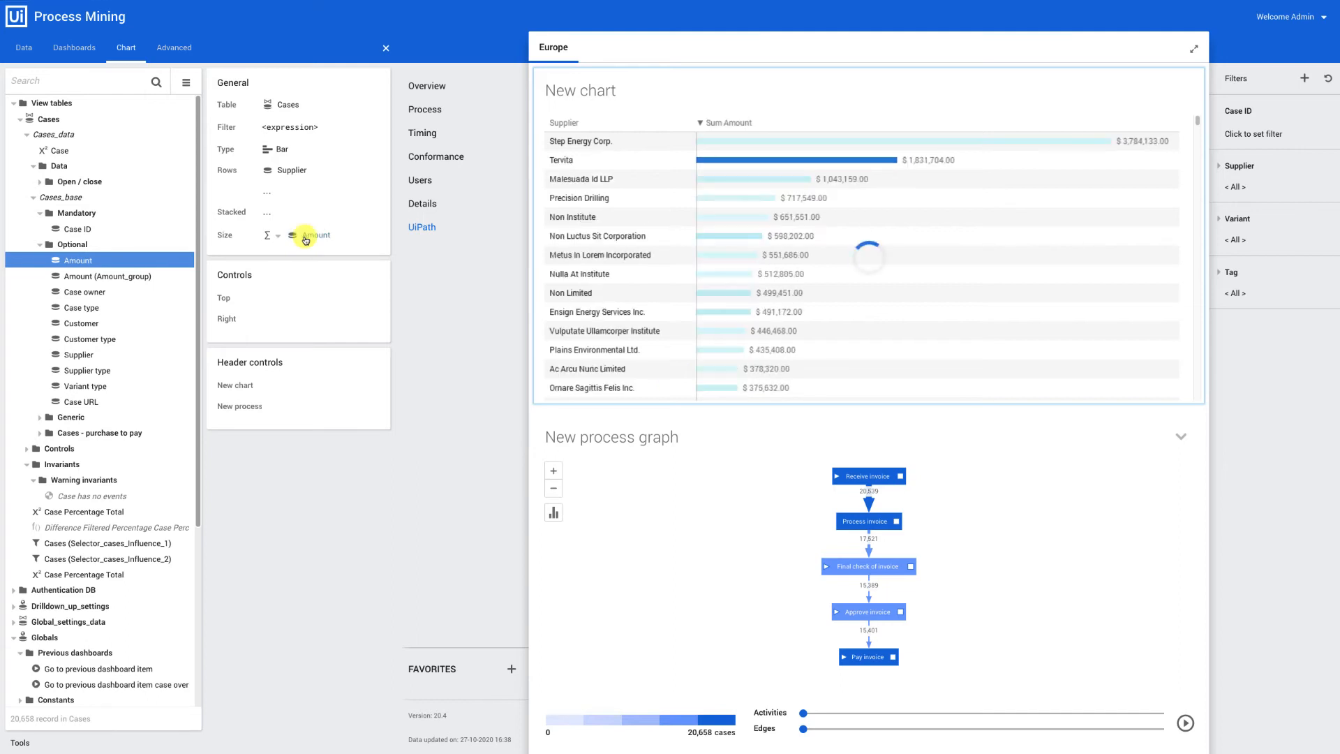
left_click(714, 166)
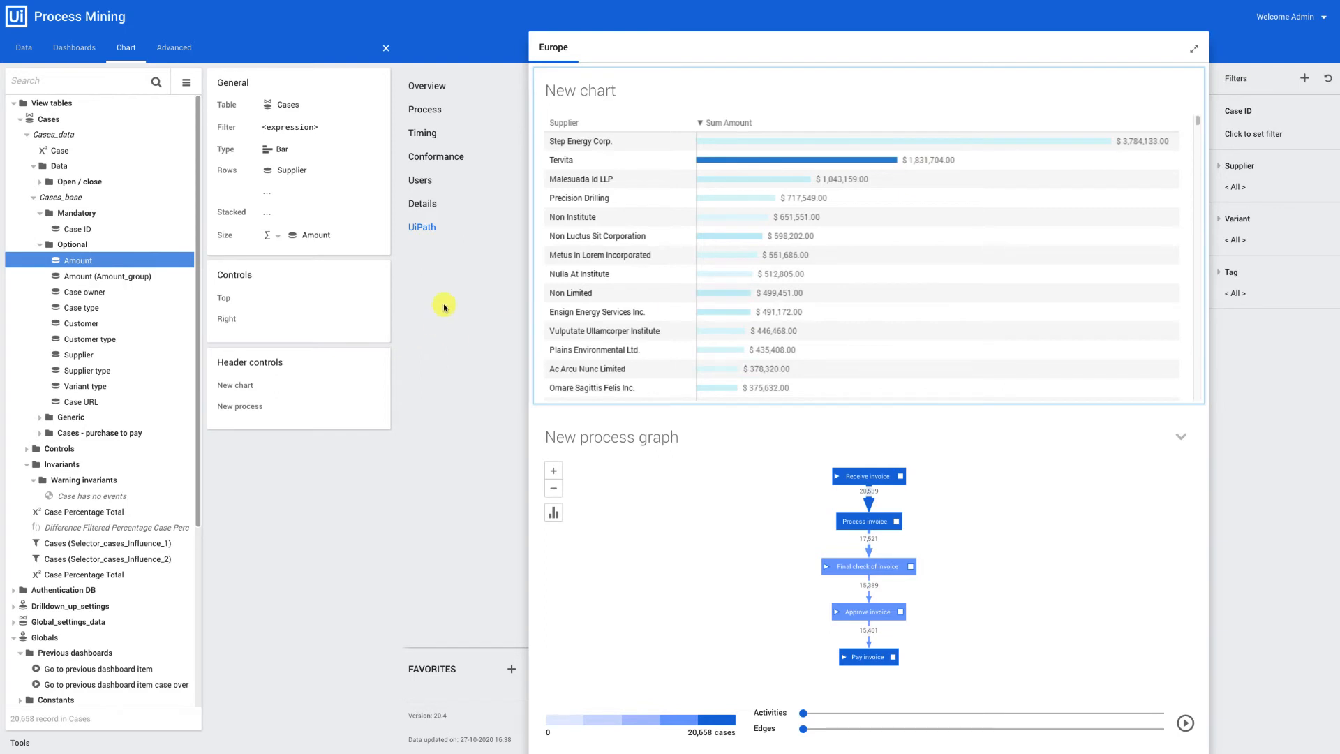
- Set the chart's size aggregation of Amount to Average and change the chart type to Treemap
left_click(280, 238)
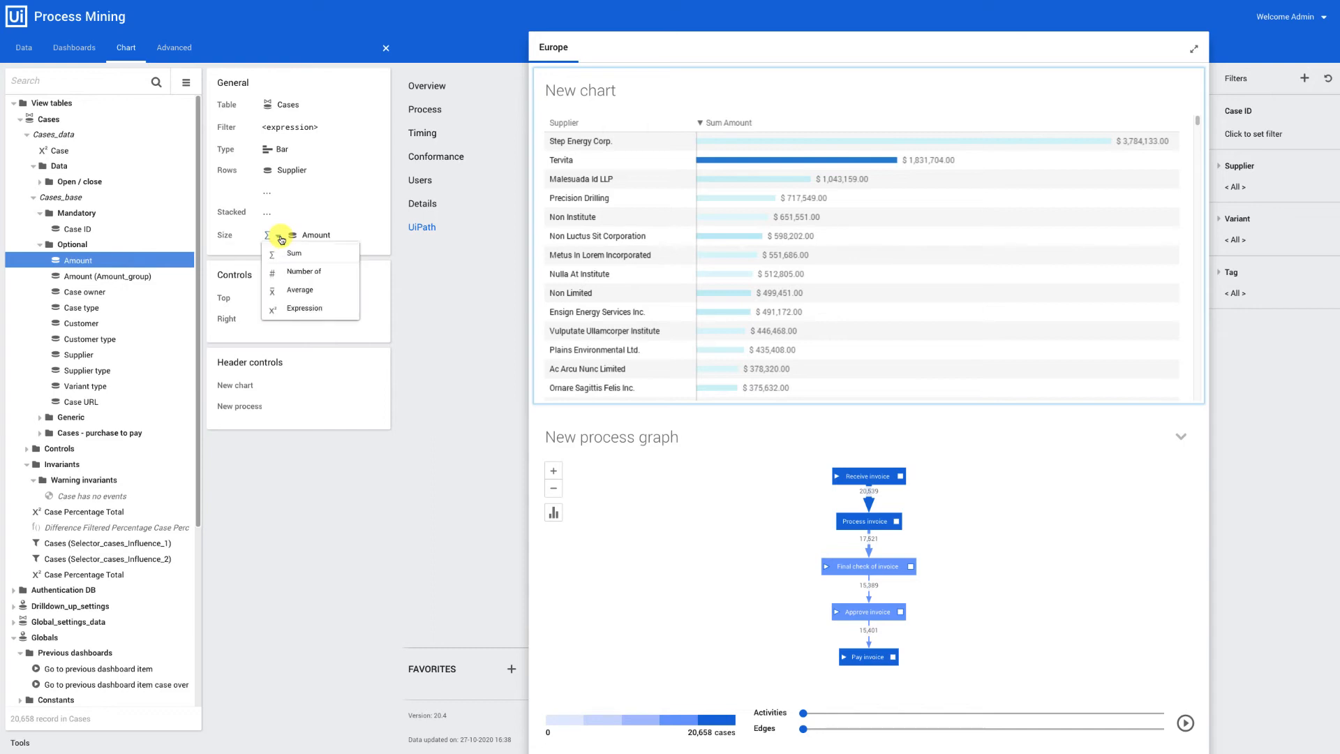
left_click(297, 291)
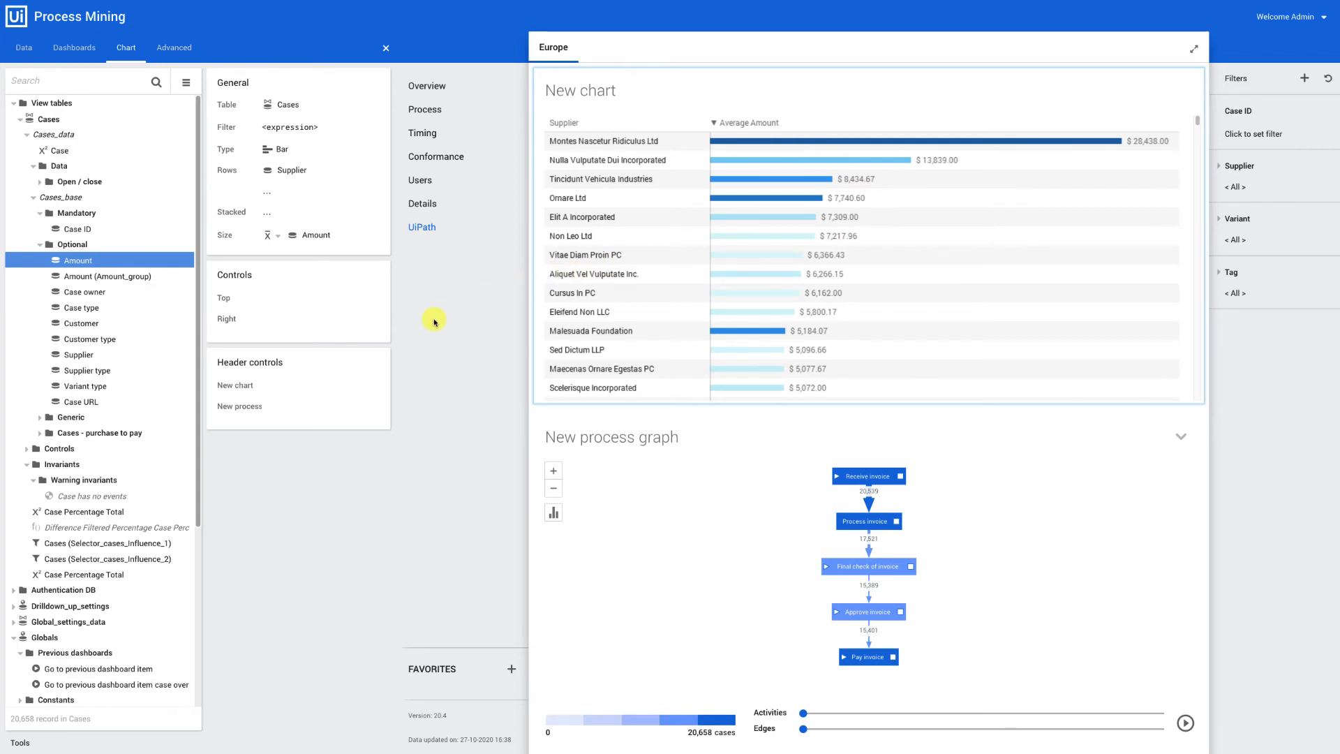
left_click(268, 151)
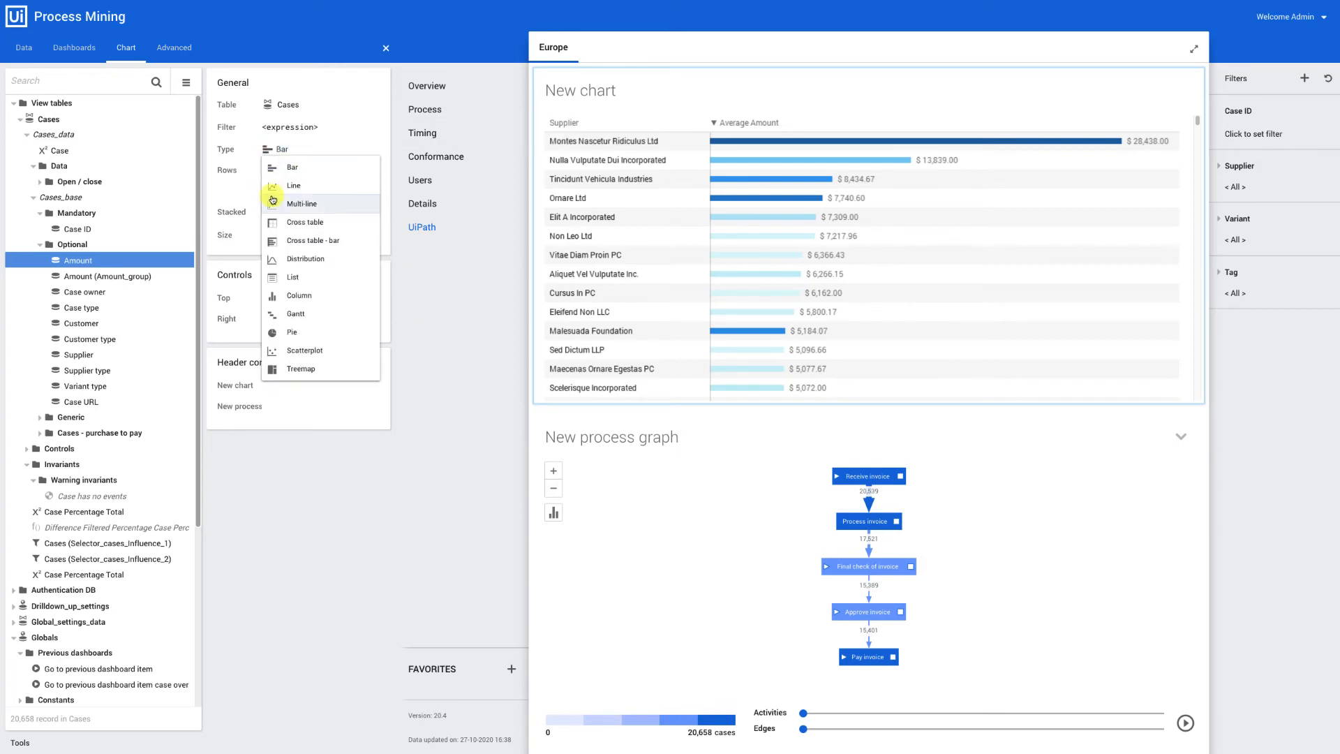
left_click(275, 370)
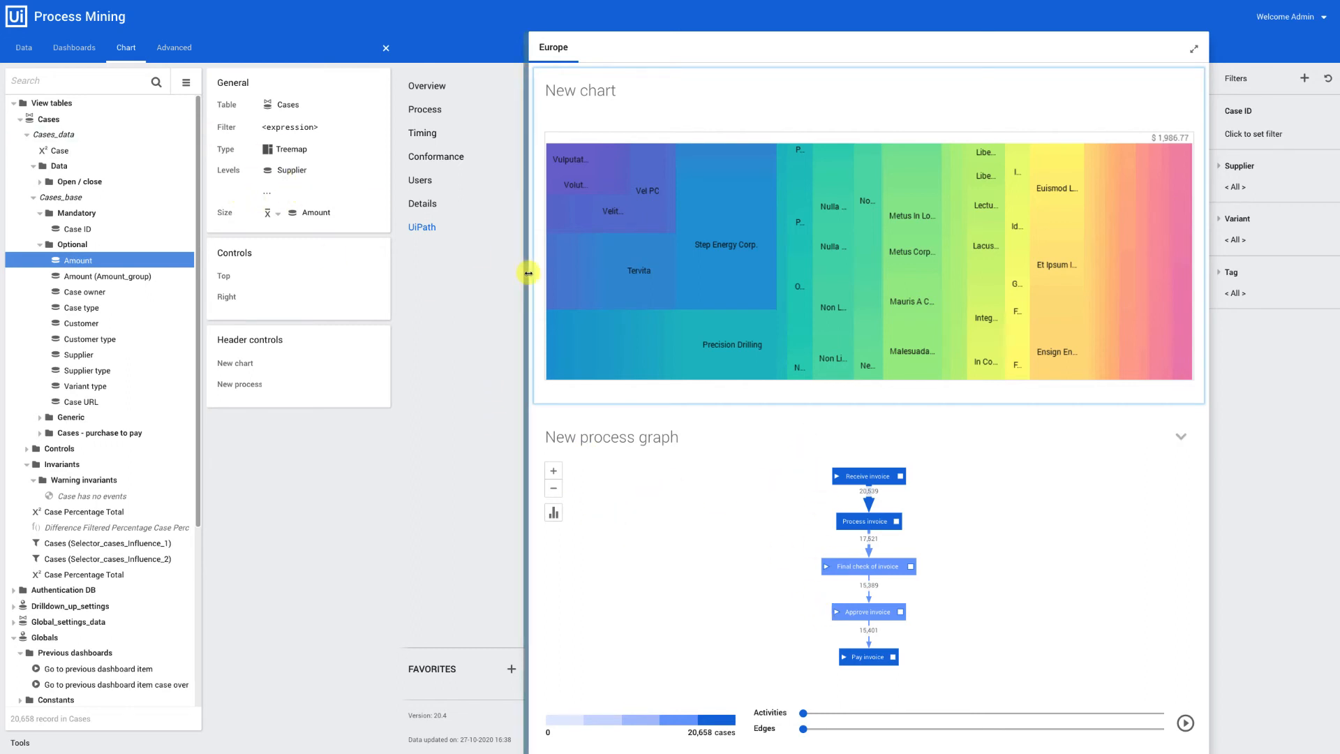
- Apply the Horizontal graph layout in the process graph's advanced visualization settings and move the dialog aside to reveal the graph
left_click(728, 542)
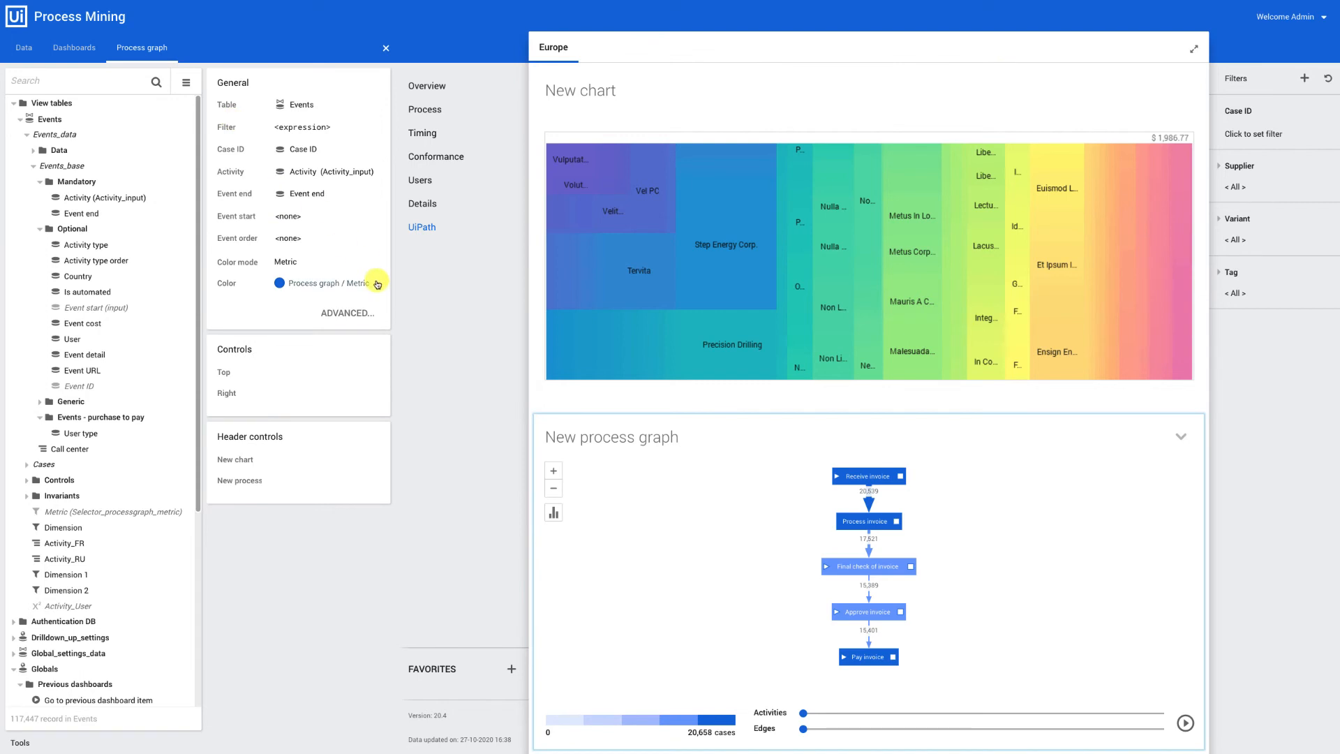
left_click(362, 313)
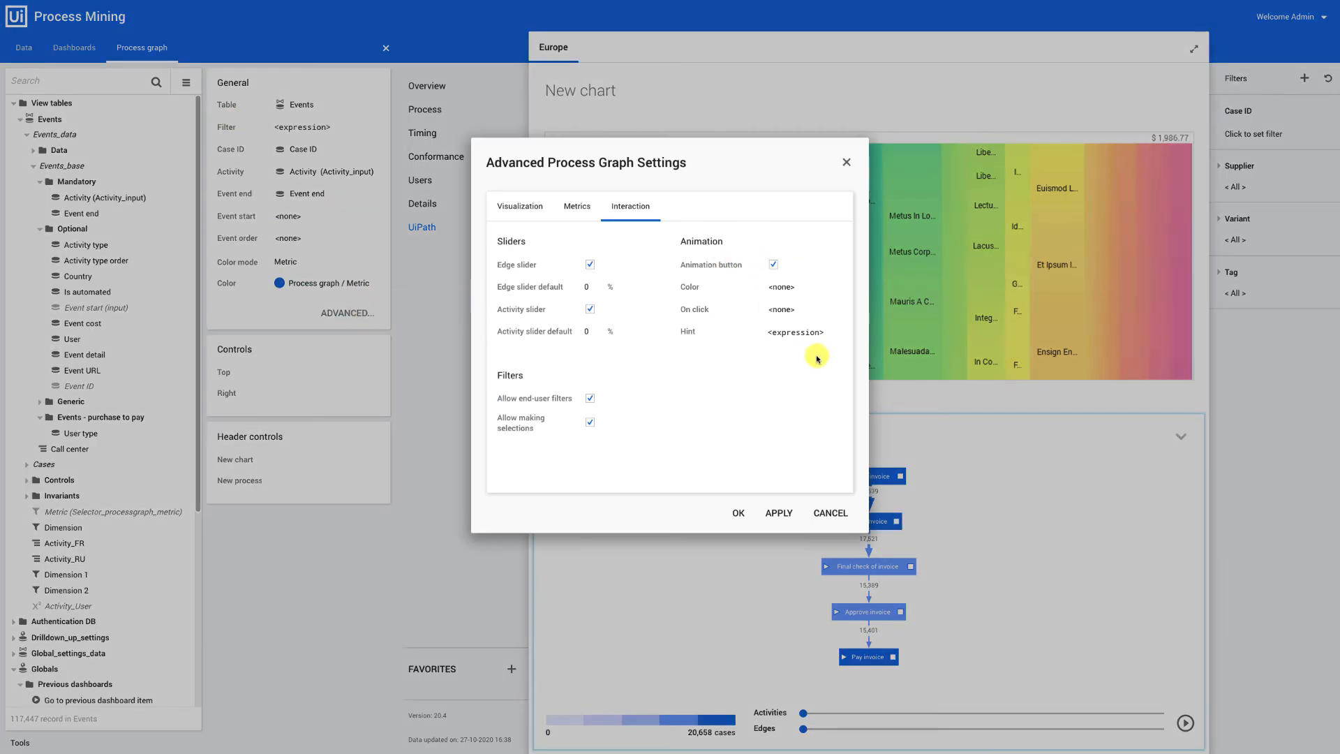
left_click(518, 207)
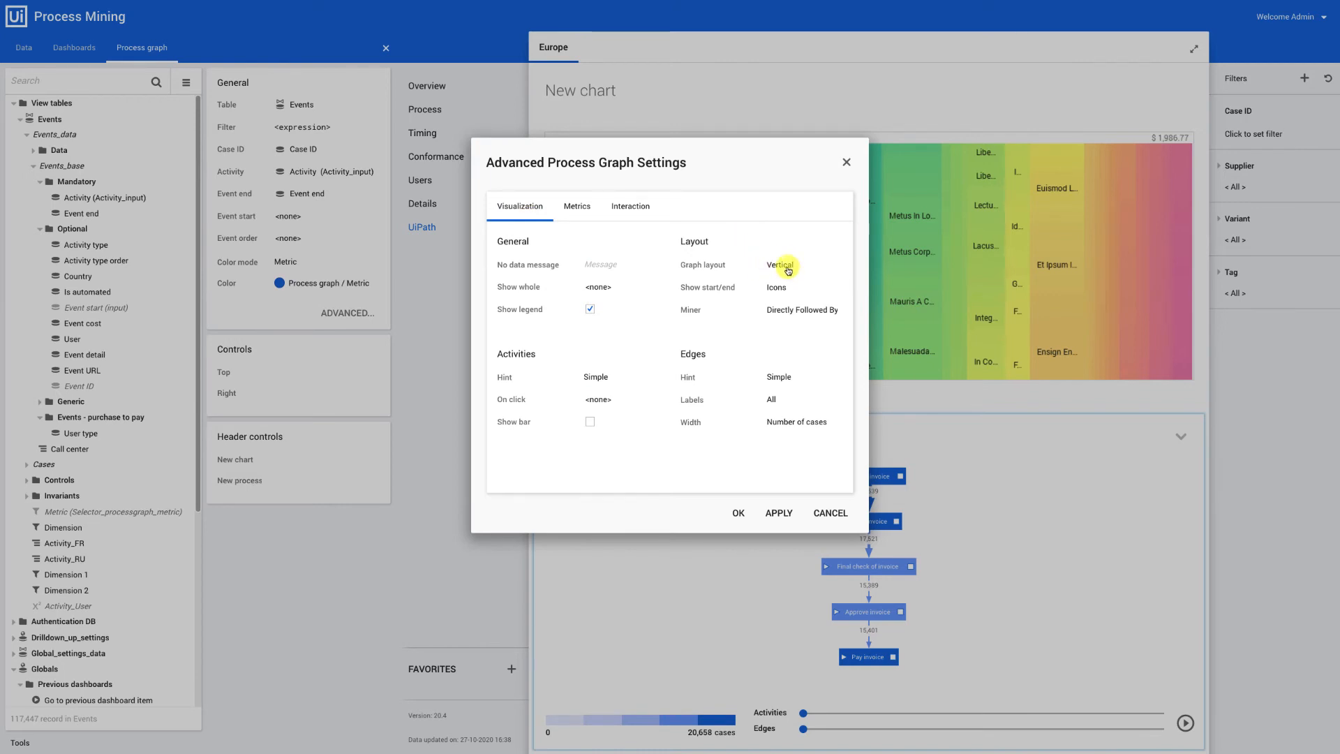
left_click(780, 265)
left_click(786, 299)
left_click(777, 511)
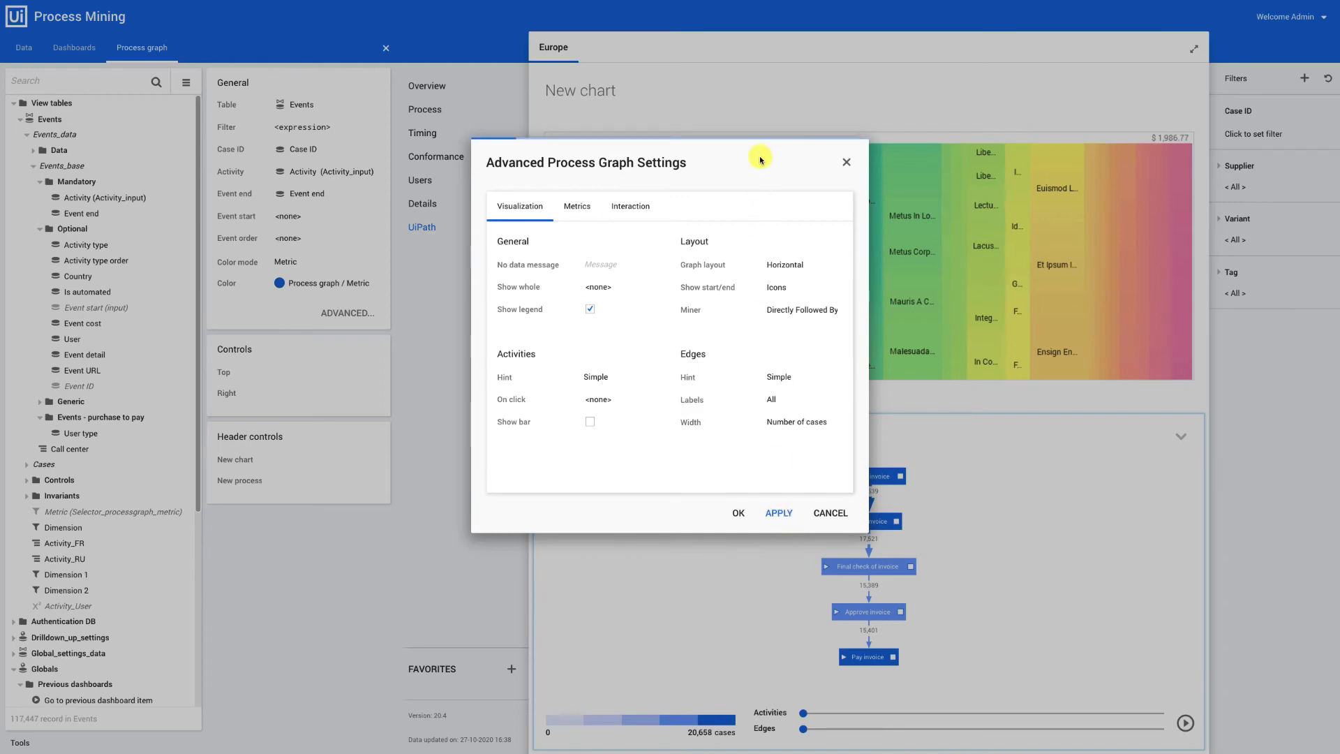
left_click_drag(761, 160, 457, 154)
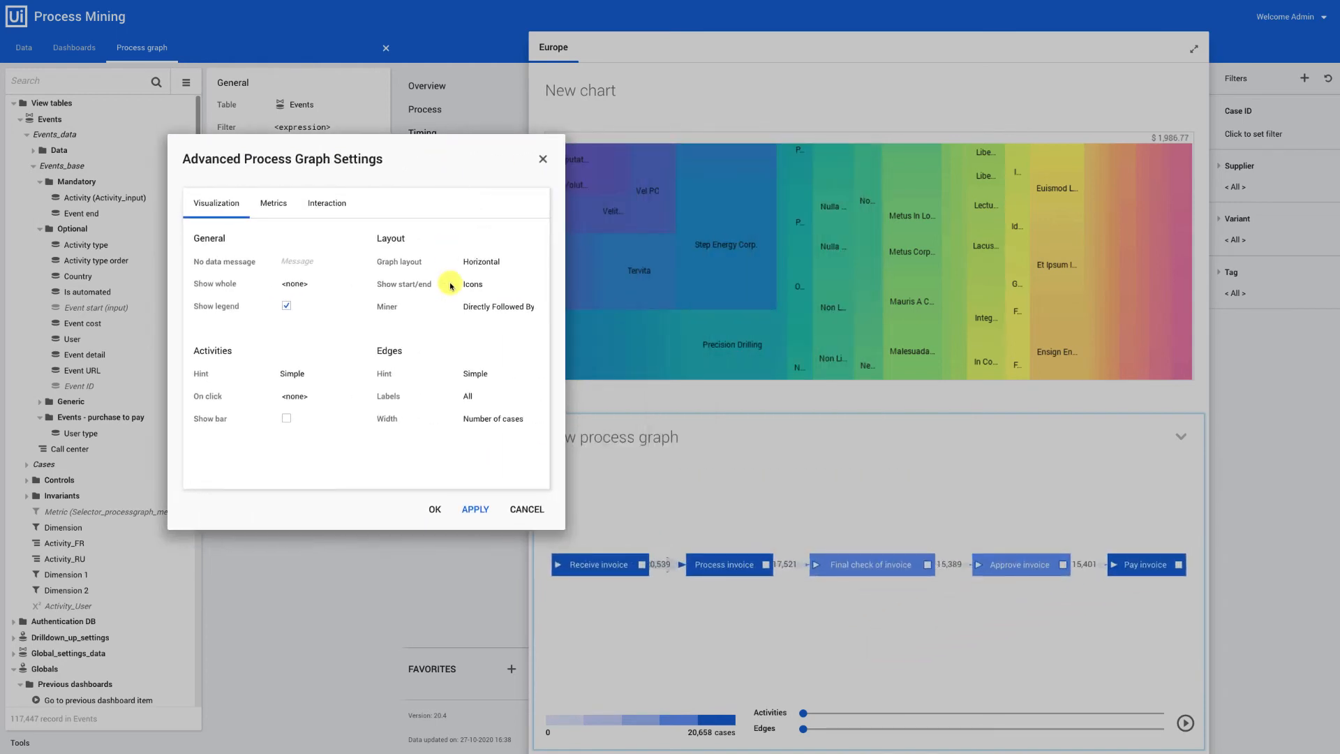
- Set the process graph's layout back to Vertical and accept the advanced settings
left_click(481, 264)
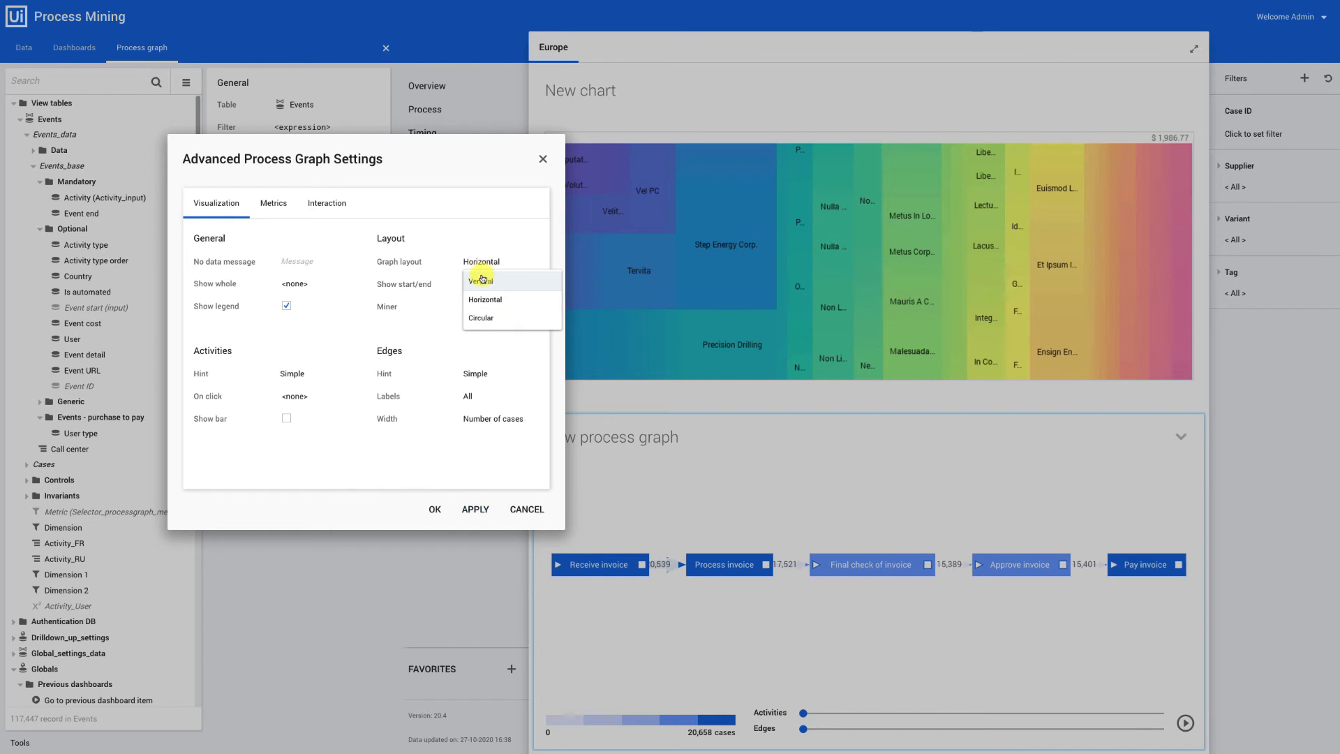
left_click(480, 282)
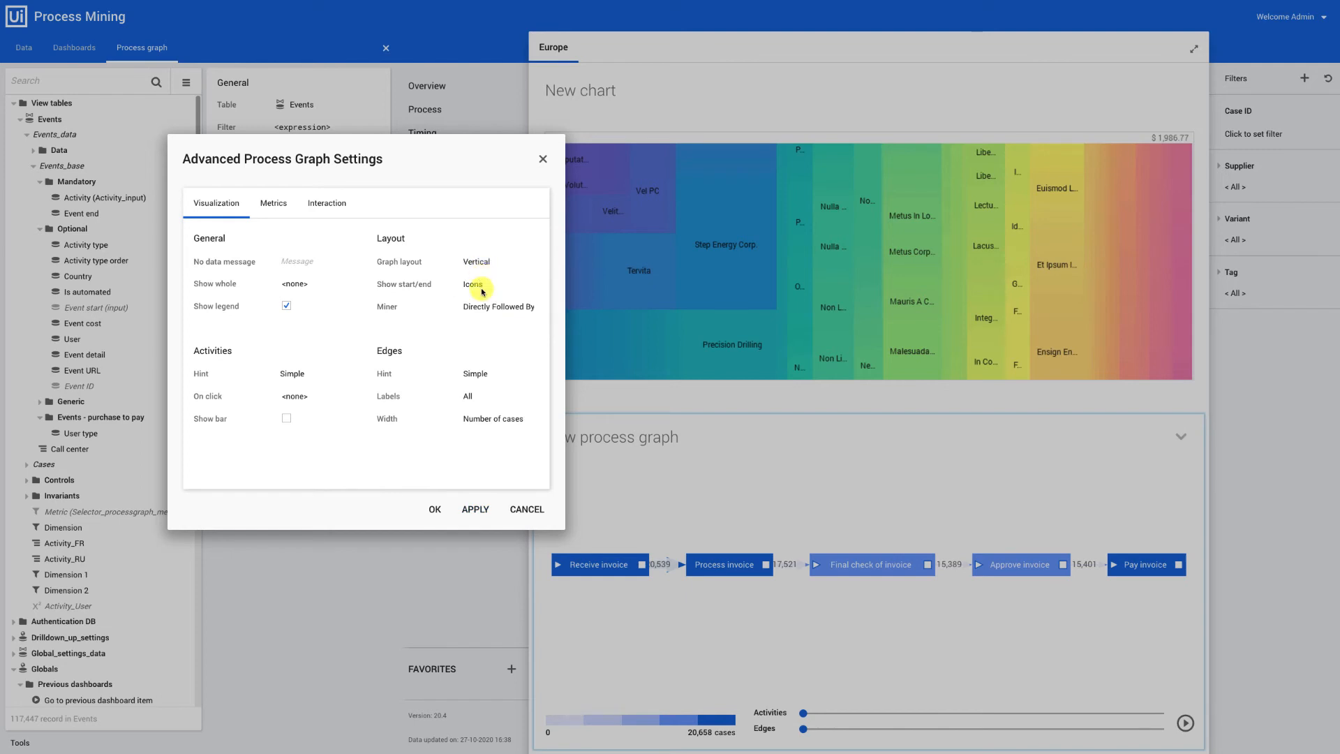
left_click(433, 510)
- Set the position of the new process graph within the dashboard to Left
left_click(90, 49)
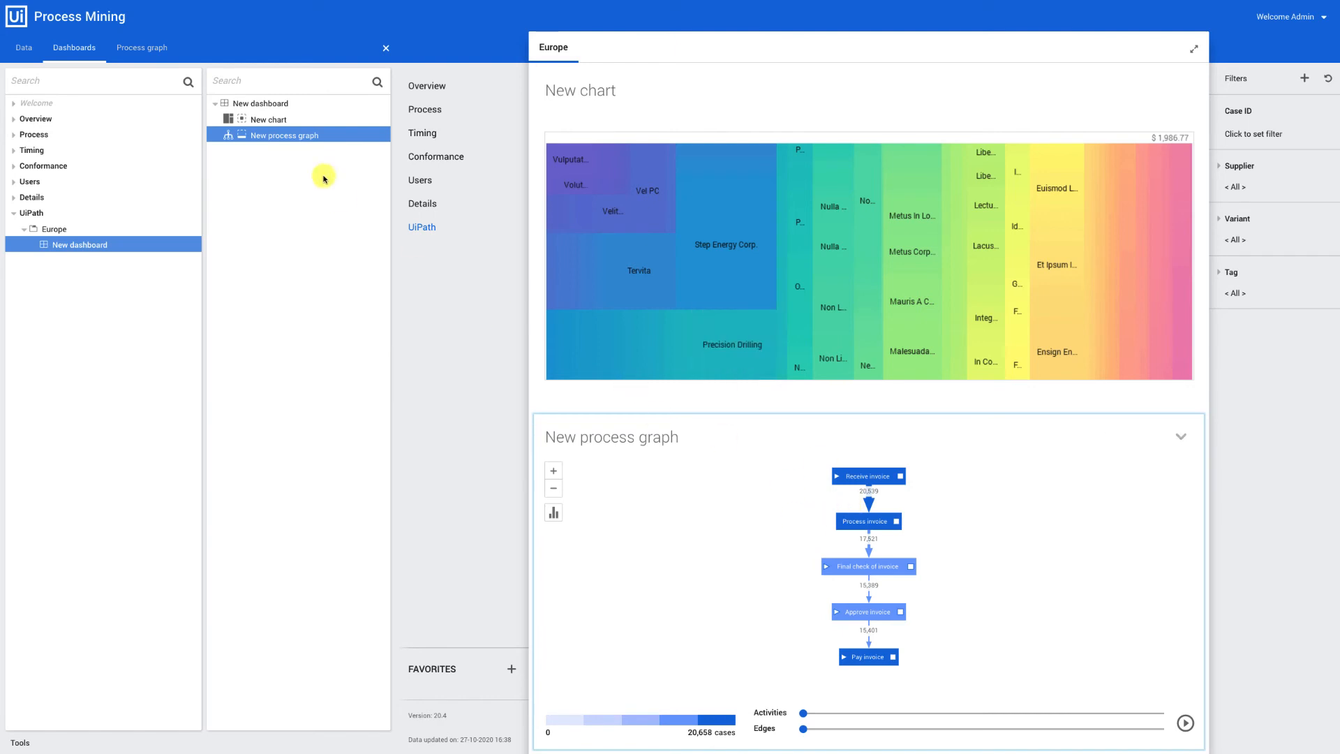
left_click(268, 137)
right_click(321, 136)
mouse_move(399, 248)
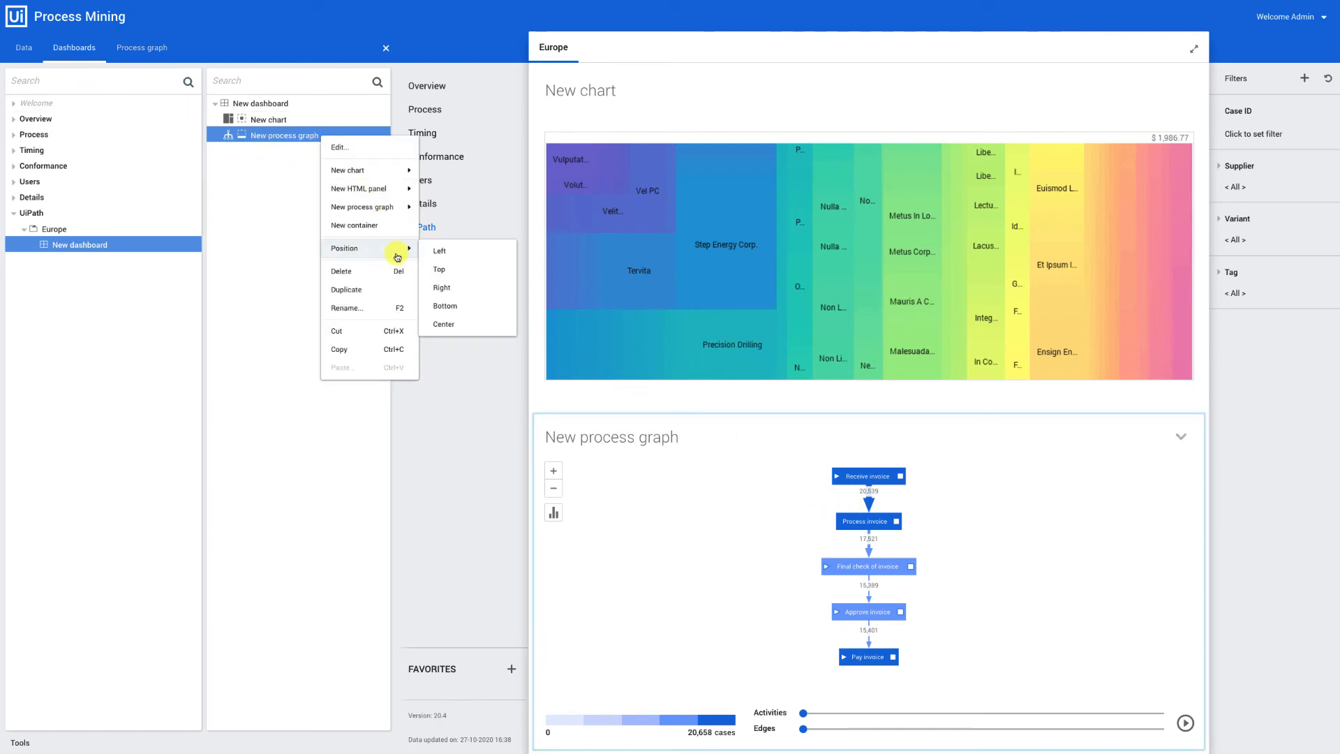
left_click(473, 250)
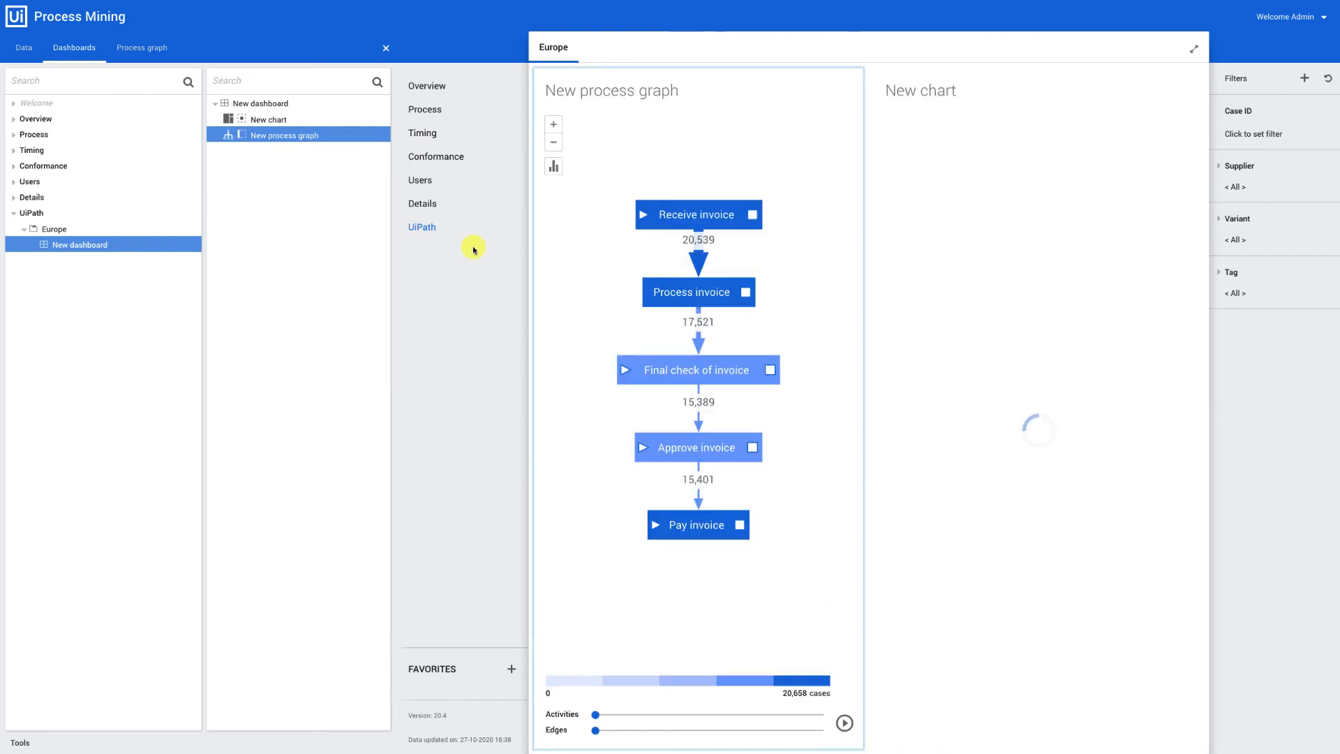
- Rename the process graph dashboard item to The process
right_click(266, 133)
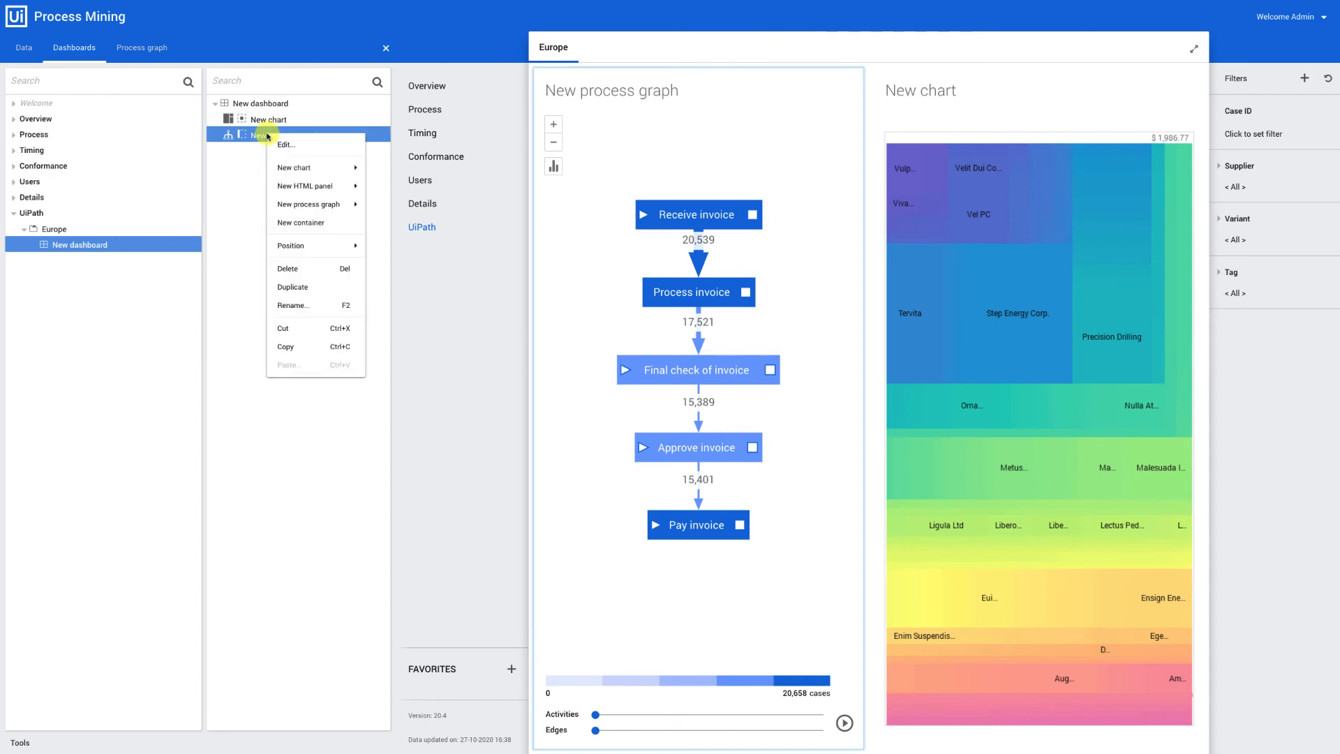
left_click(289, 143)
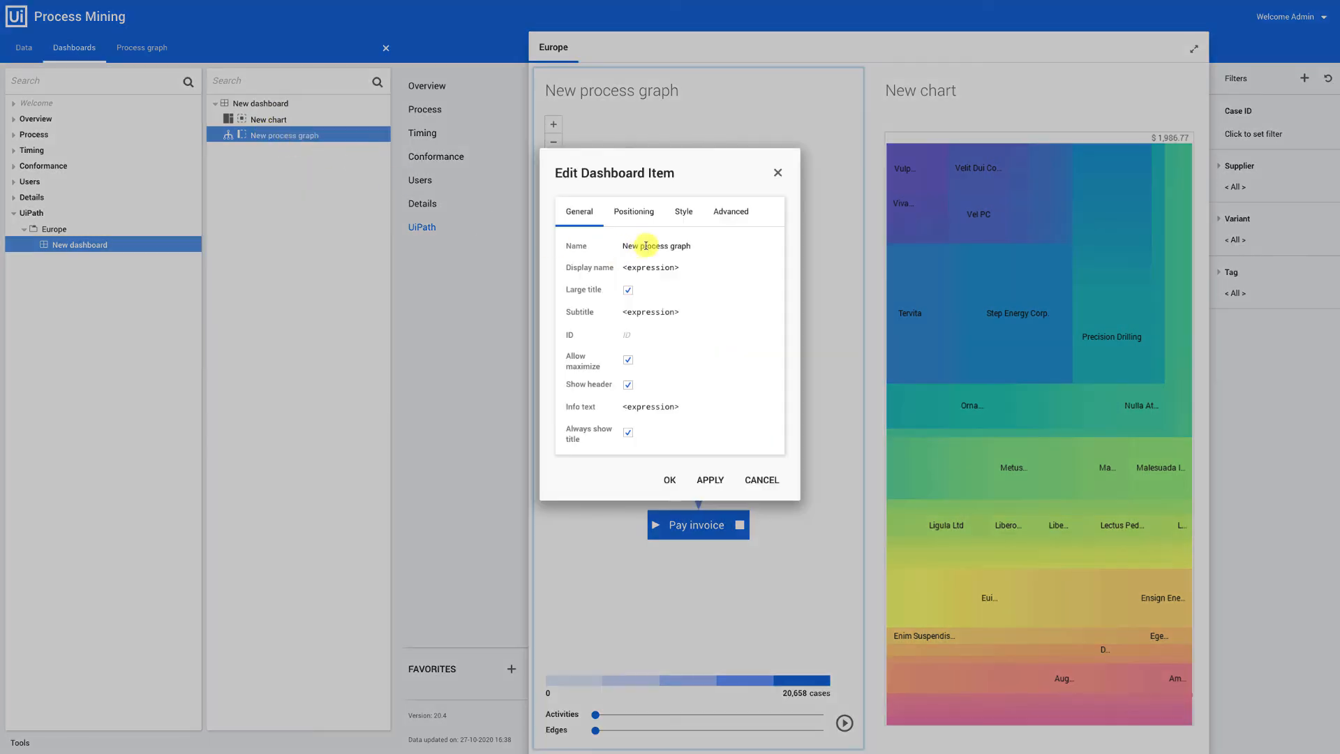
left_click(700, 249)
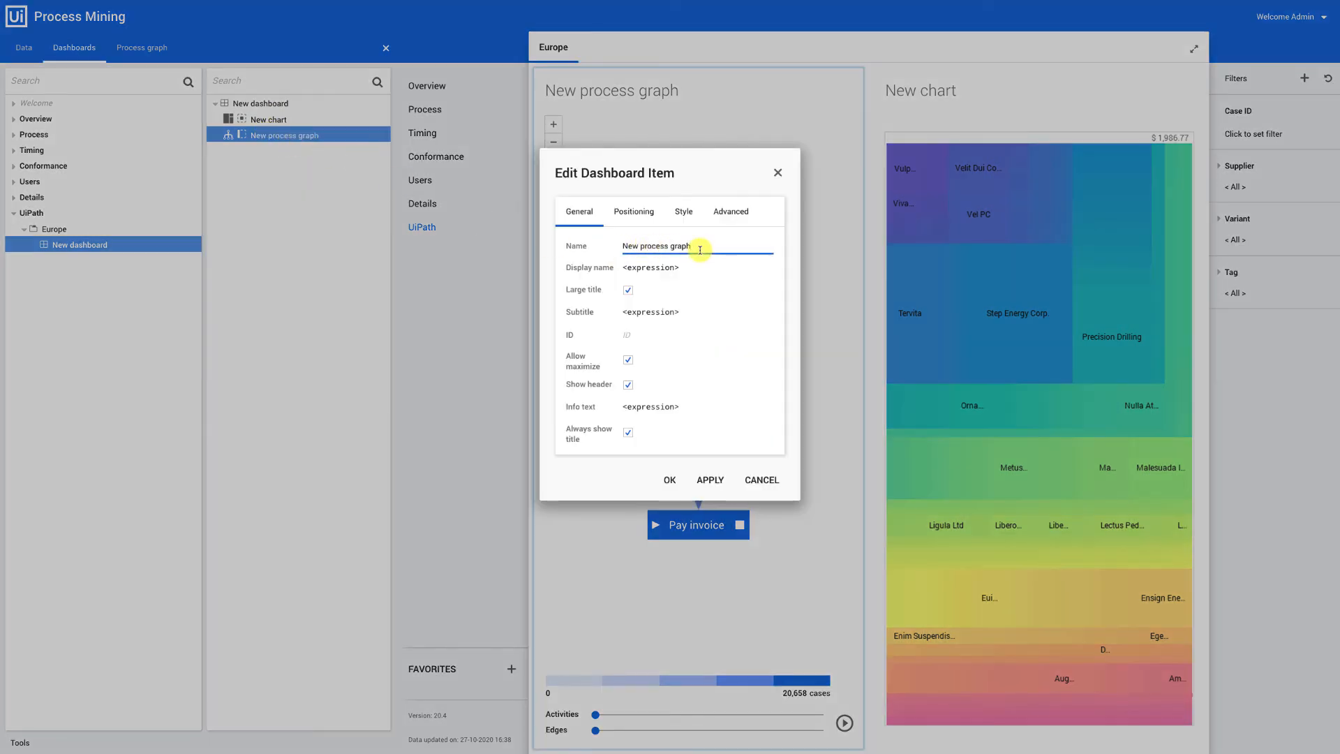
key("ctrl+a")
type("T")
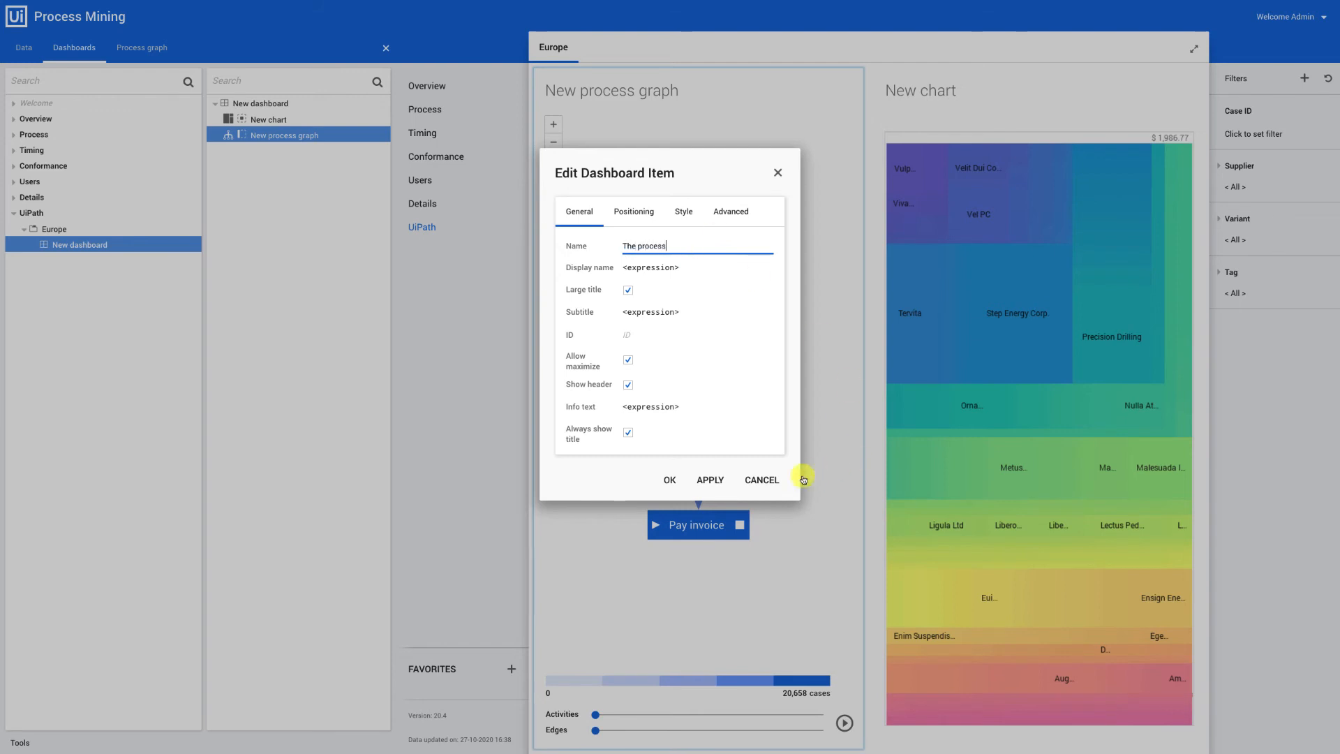
left_click(668, 481)
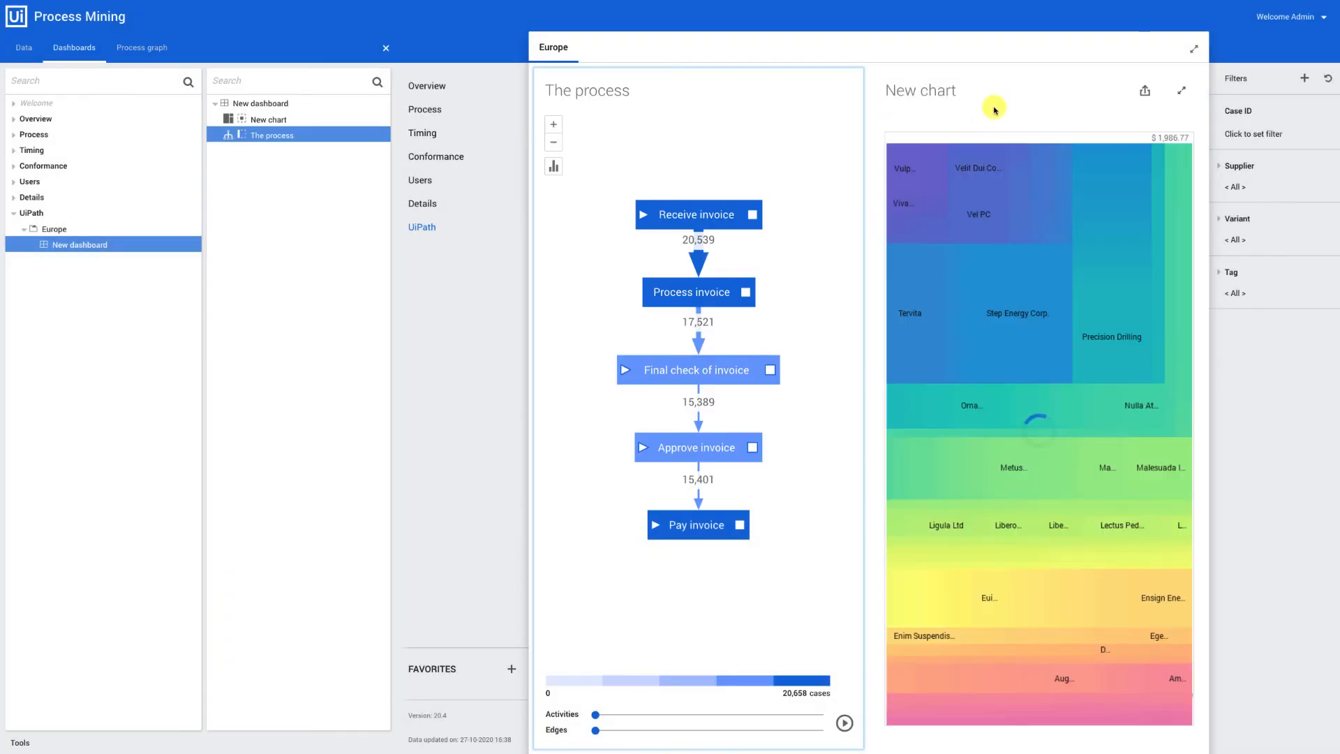
left_click(995, 110)
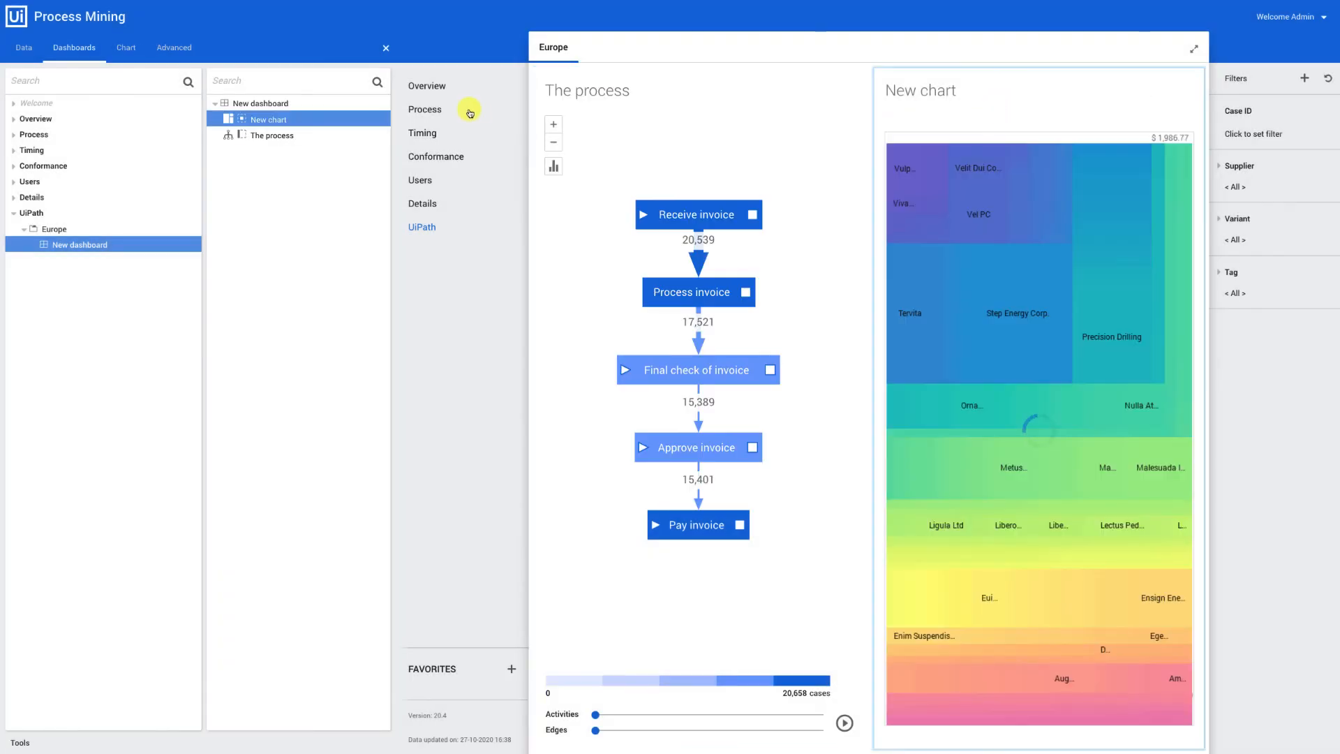
right_click(288, 135)
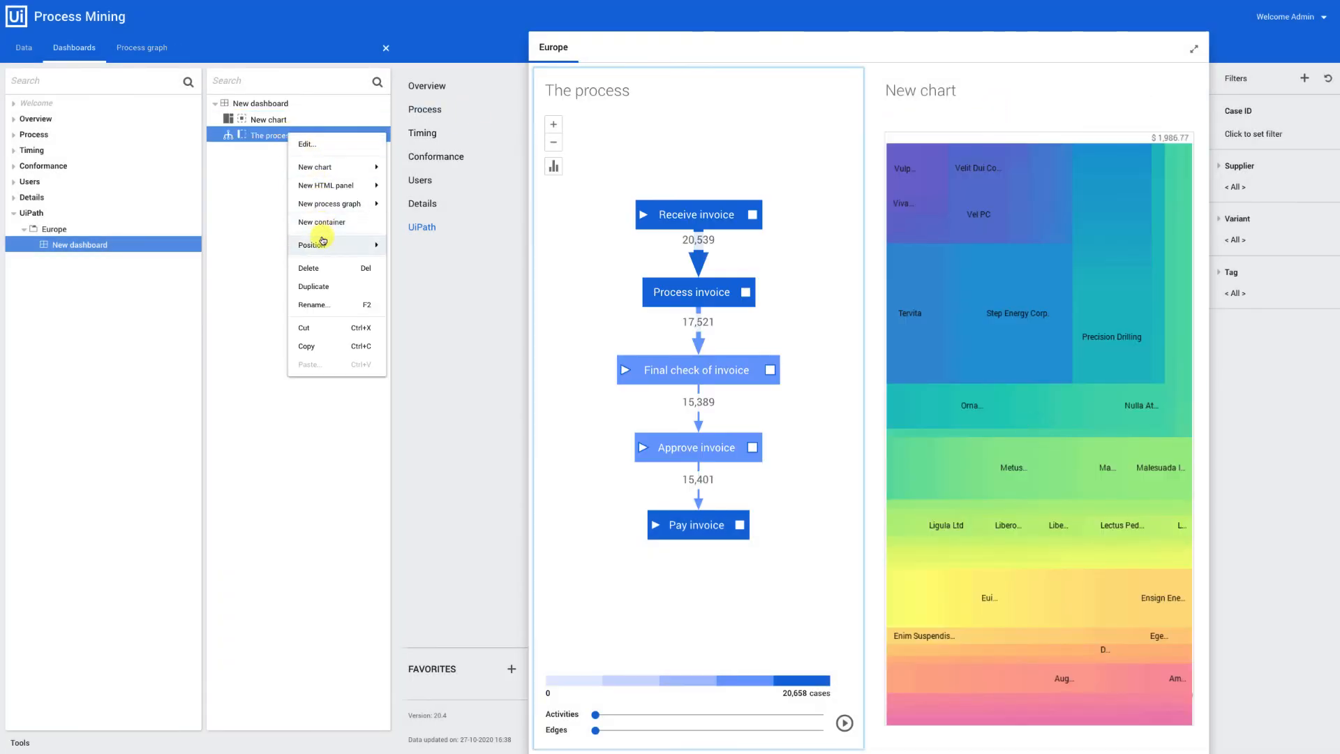
left_click(333, 304)
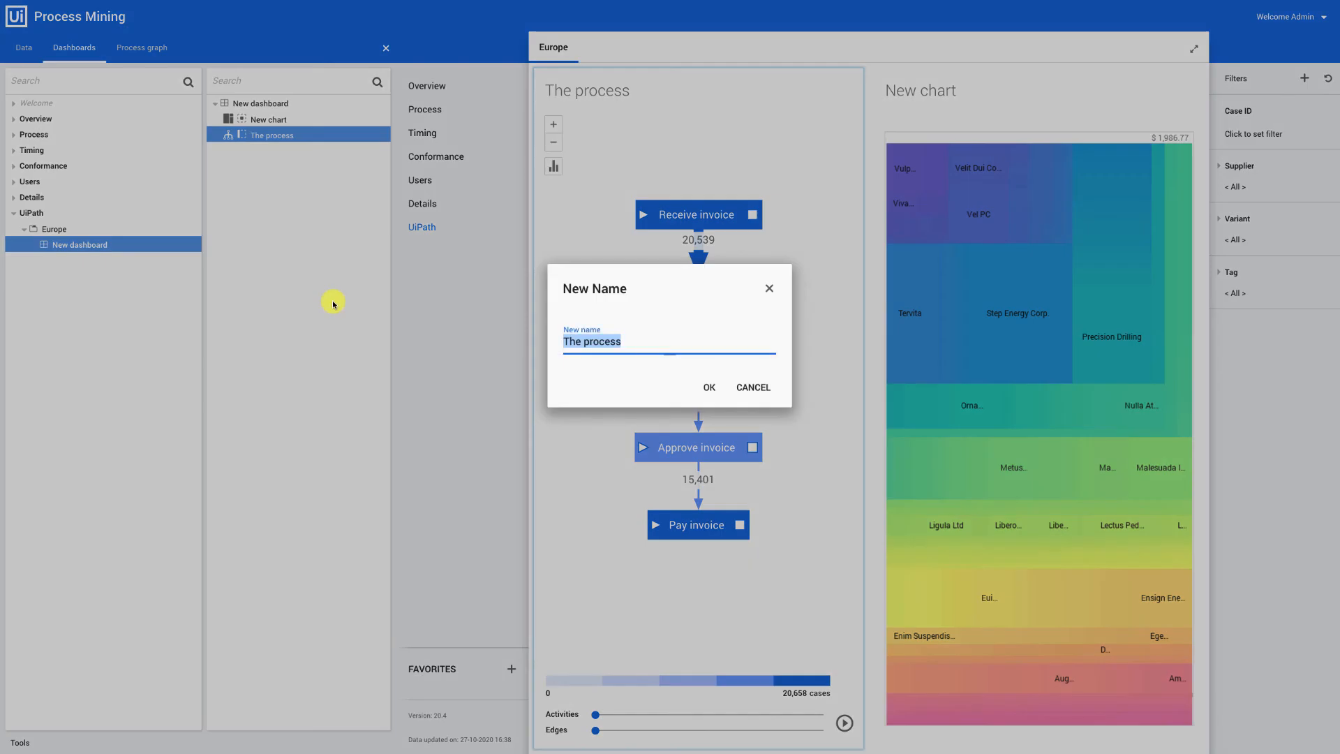
type("The")
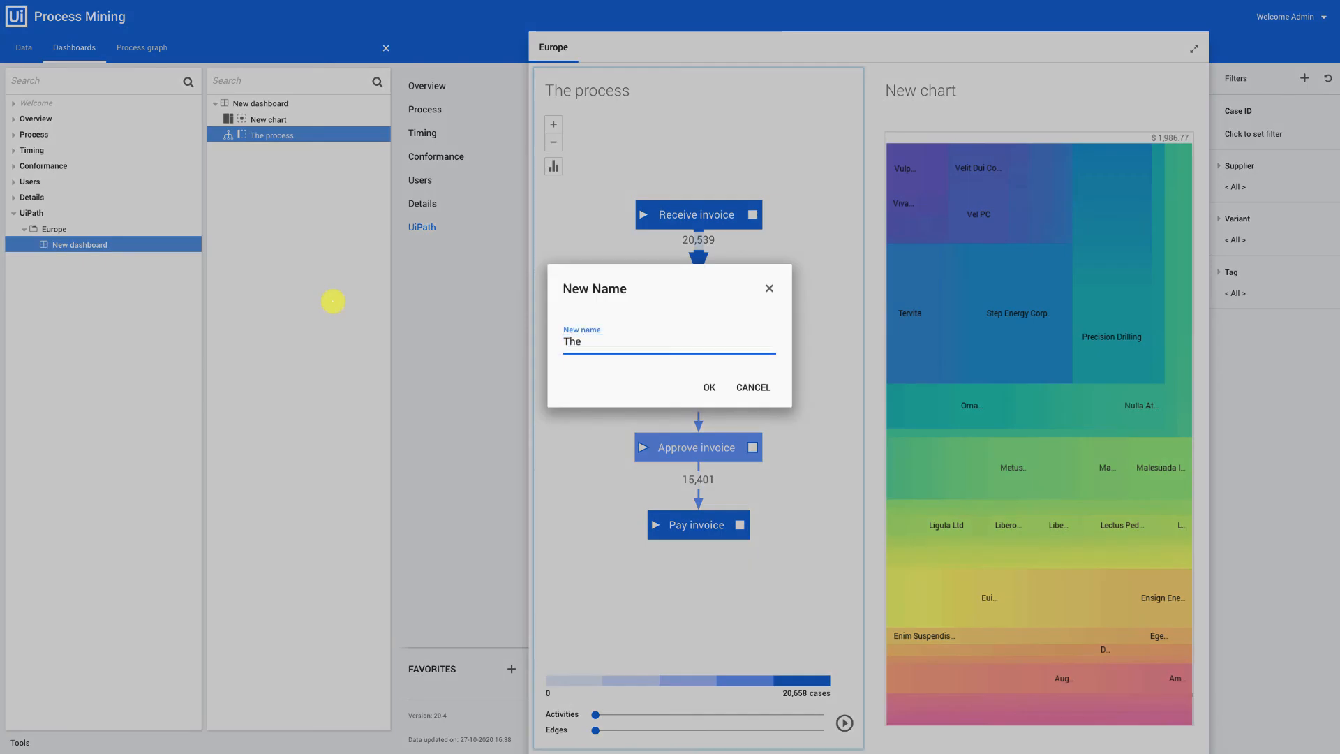
key("Escape")
- Rename the new chart dashboard item to The statistics
left_click(301, 125)
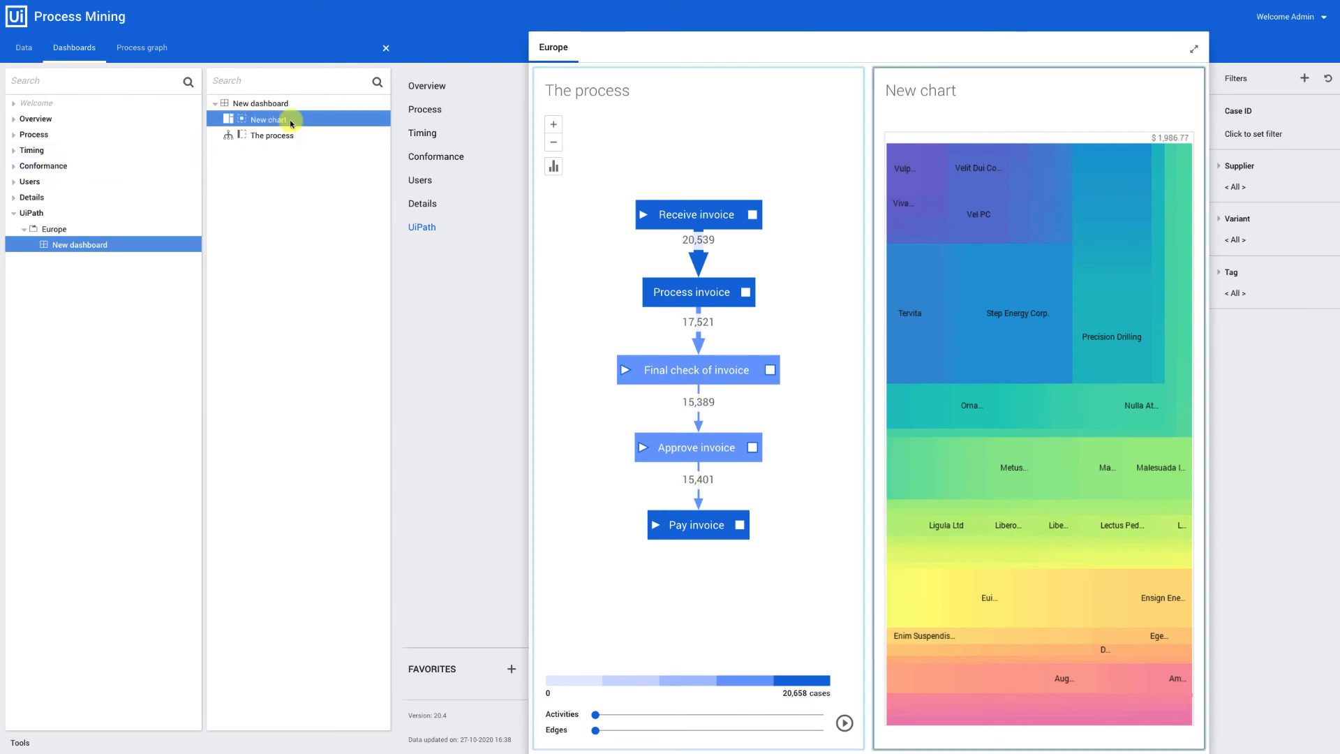
right_click(300, 124)
left_click(342, 294)
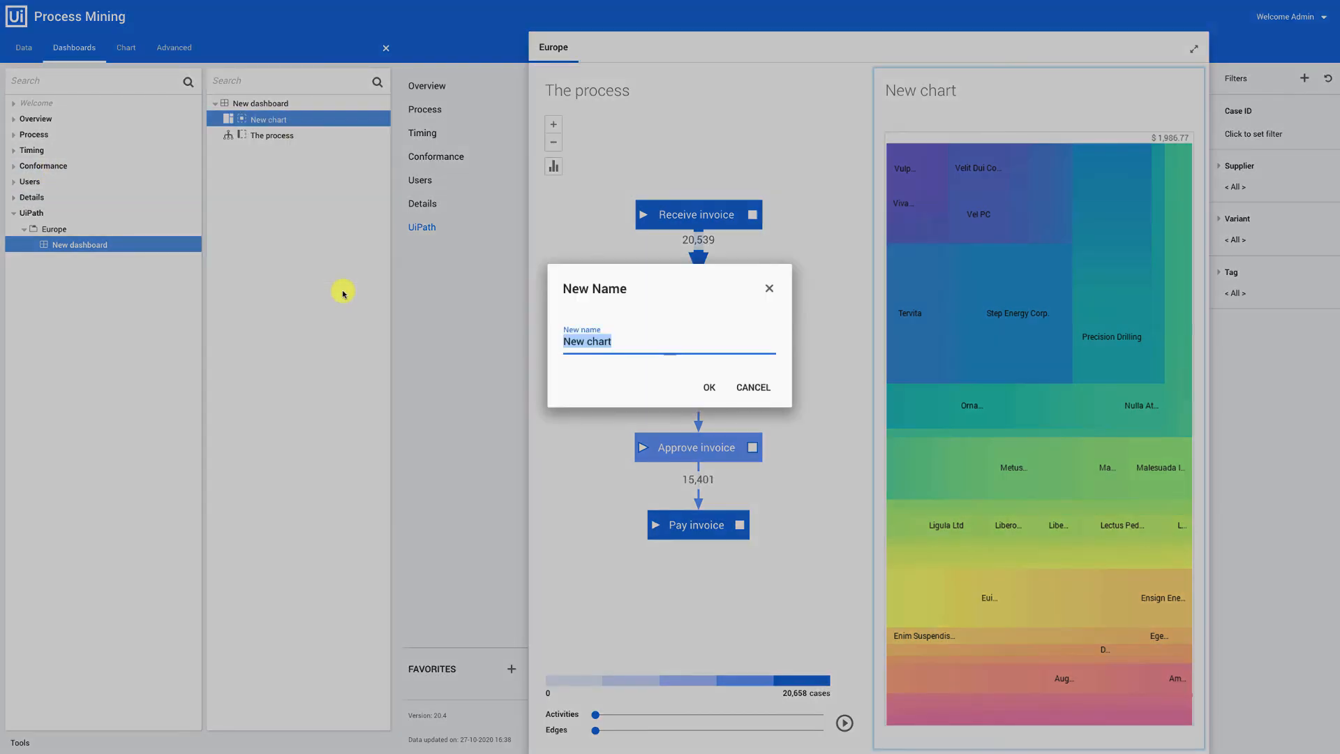
type("T")
type("he statistics")
key("Return")
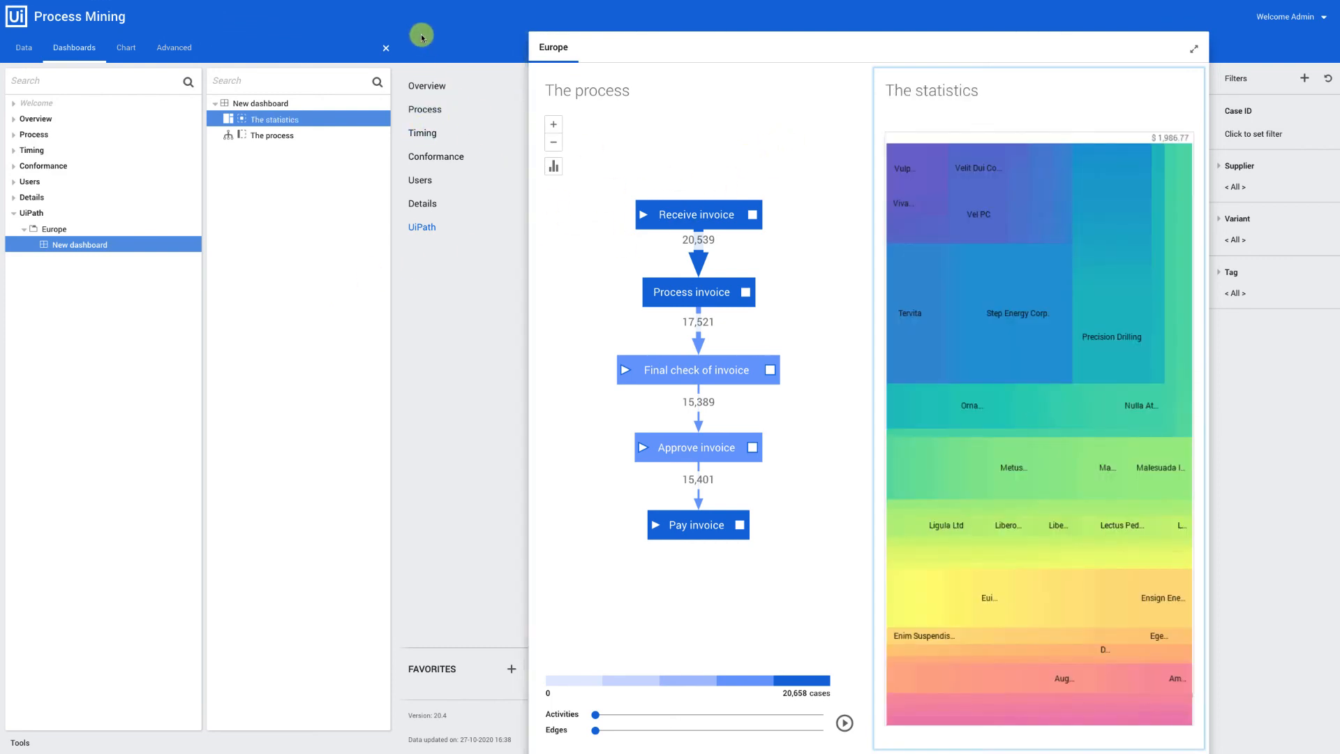
- Close the dashboard editor and raise the process graph's Activities slider past halfway and its Edges slider to somewhat below halfway
left_click(383, 53)
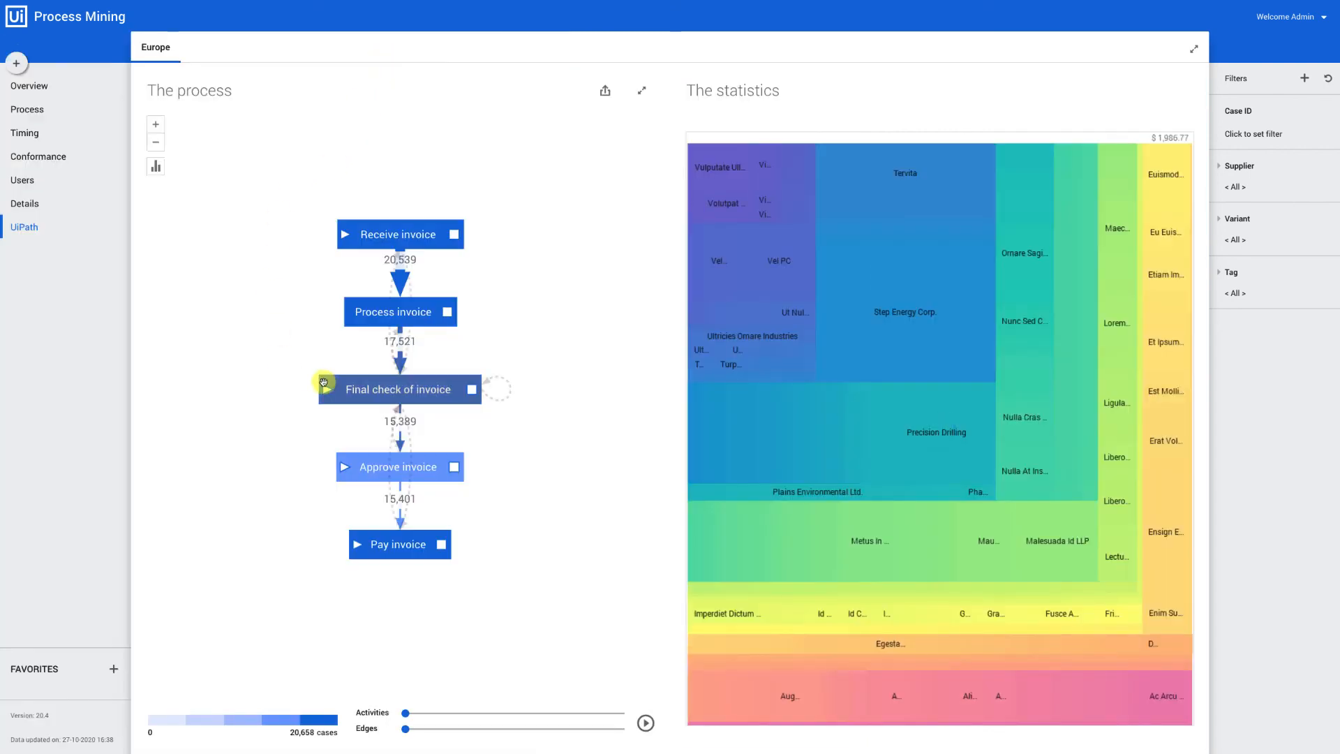
left_click(538, 712)
left_click(489, 728)
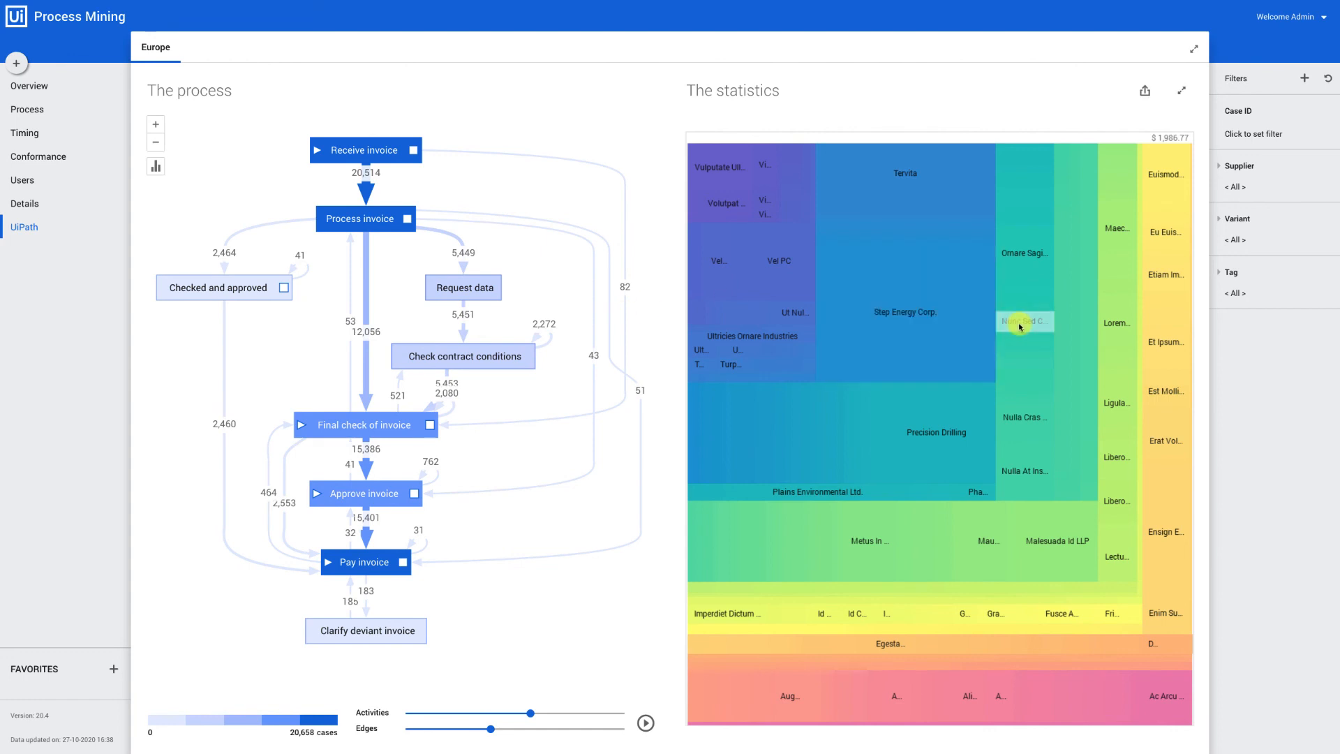
- Filter the dashboard on the supplier Nunc Sed Corporation from the treemap and approve the selection
mouse_move(1021, 327)
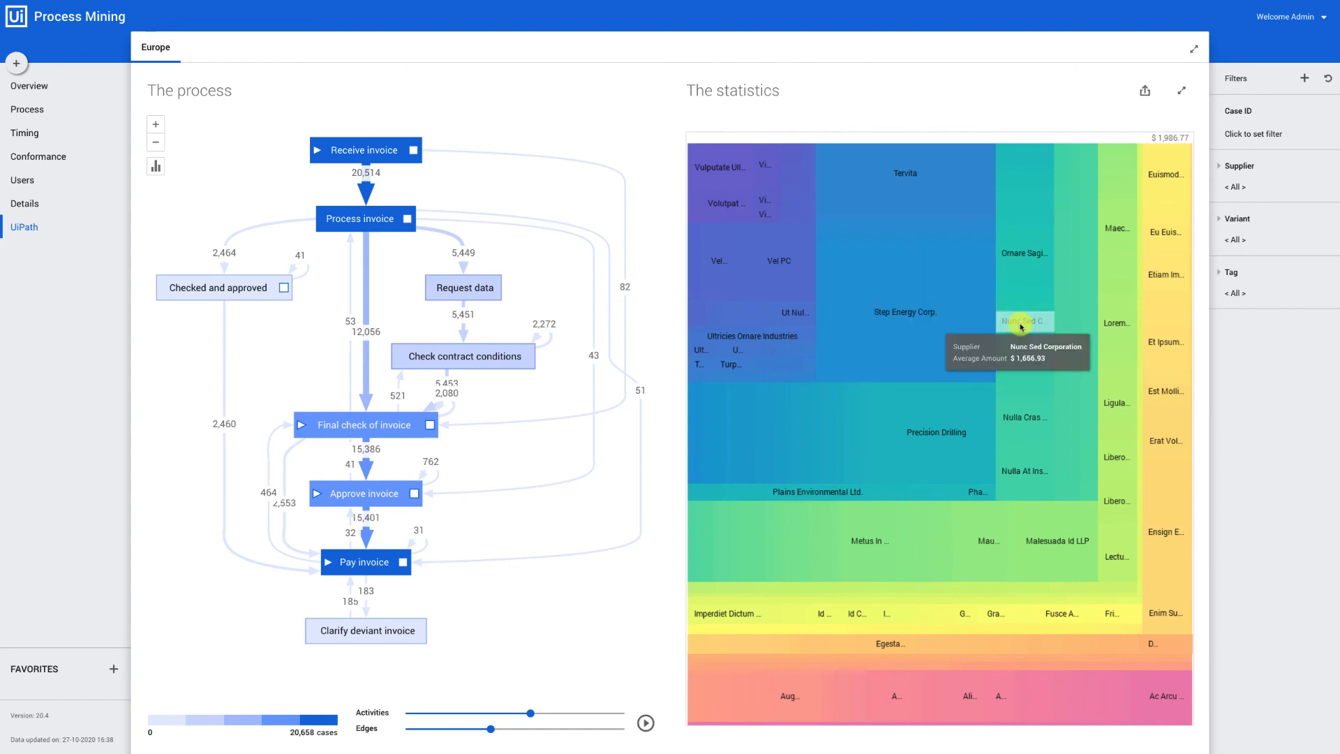
left_click(1020, 325)
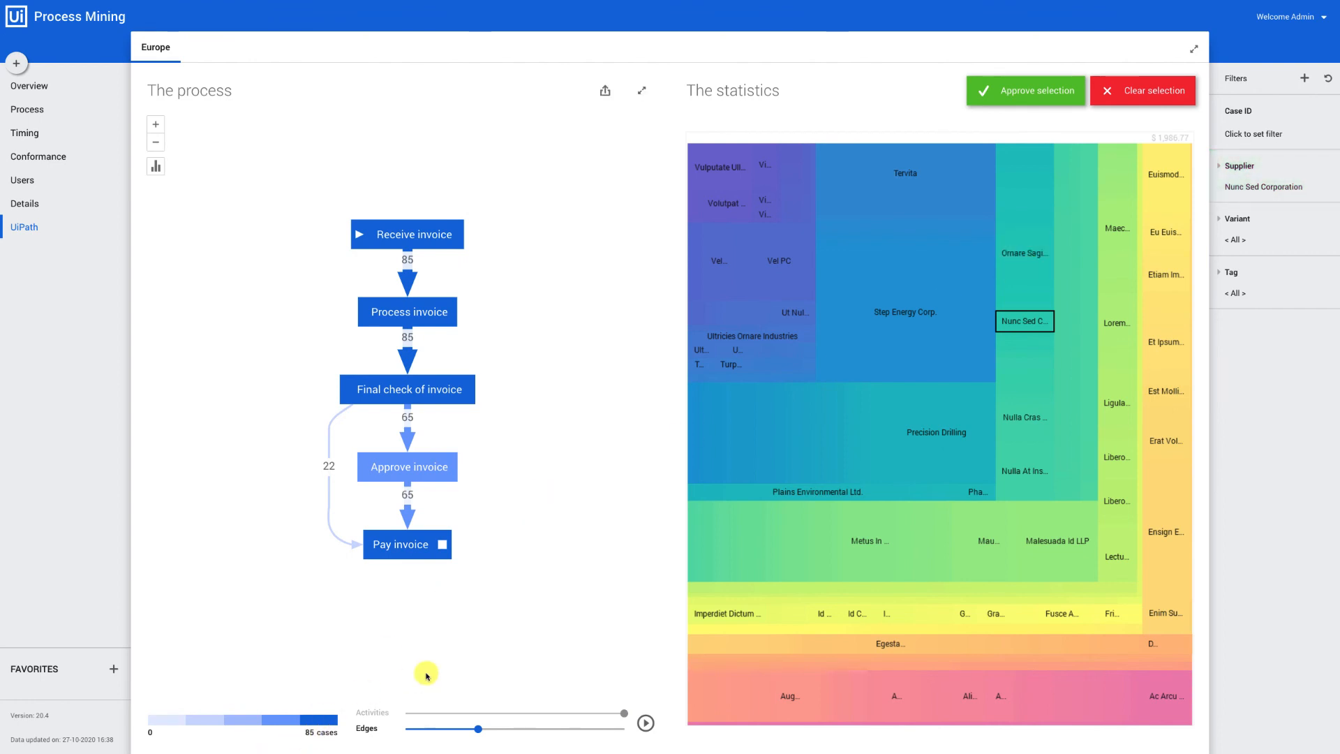
mouse_move(1029, 327)
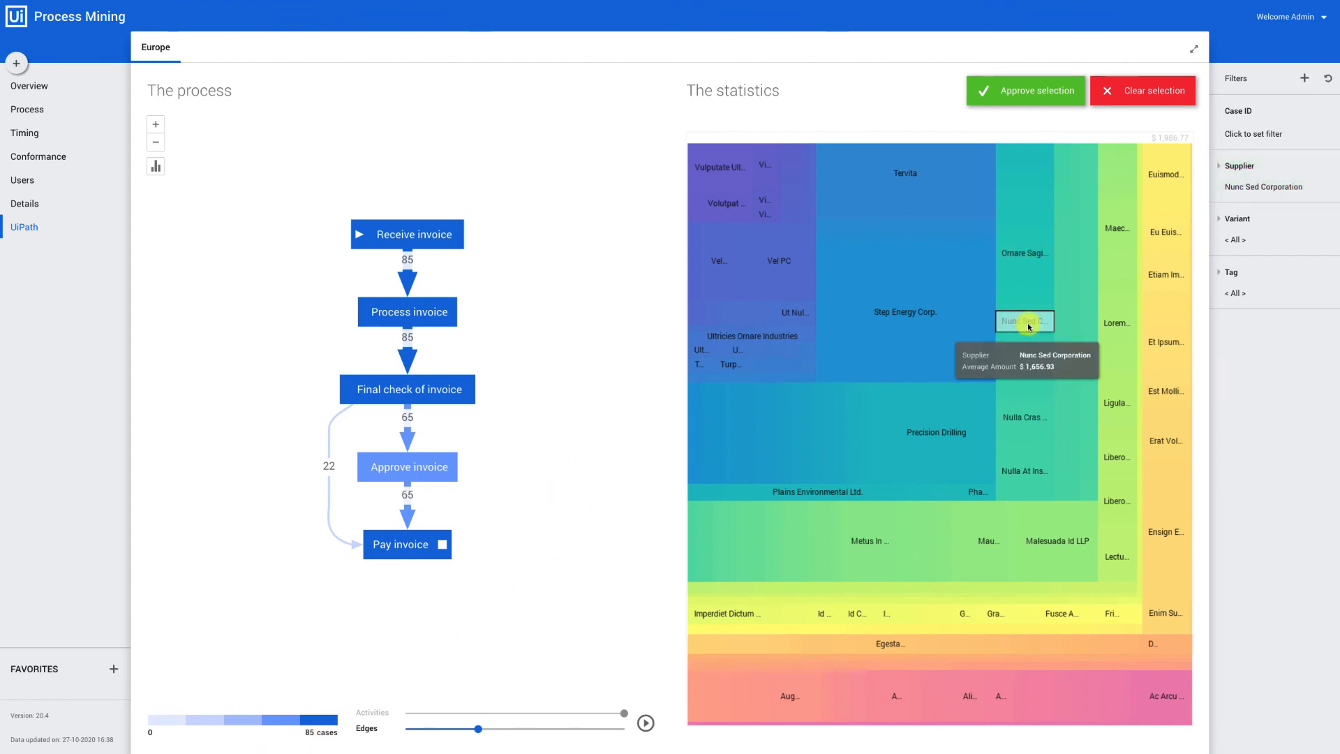
left_click(1035, 88)
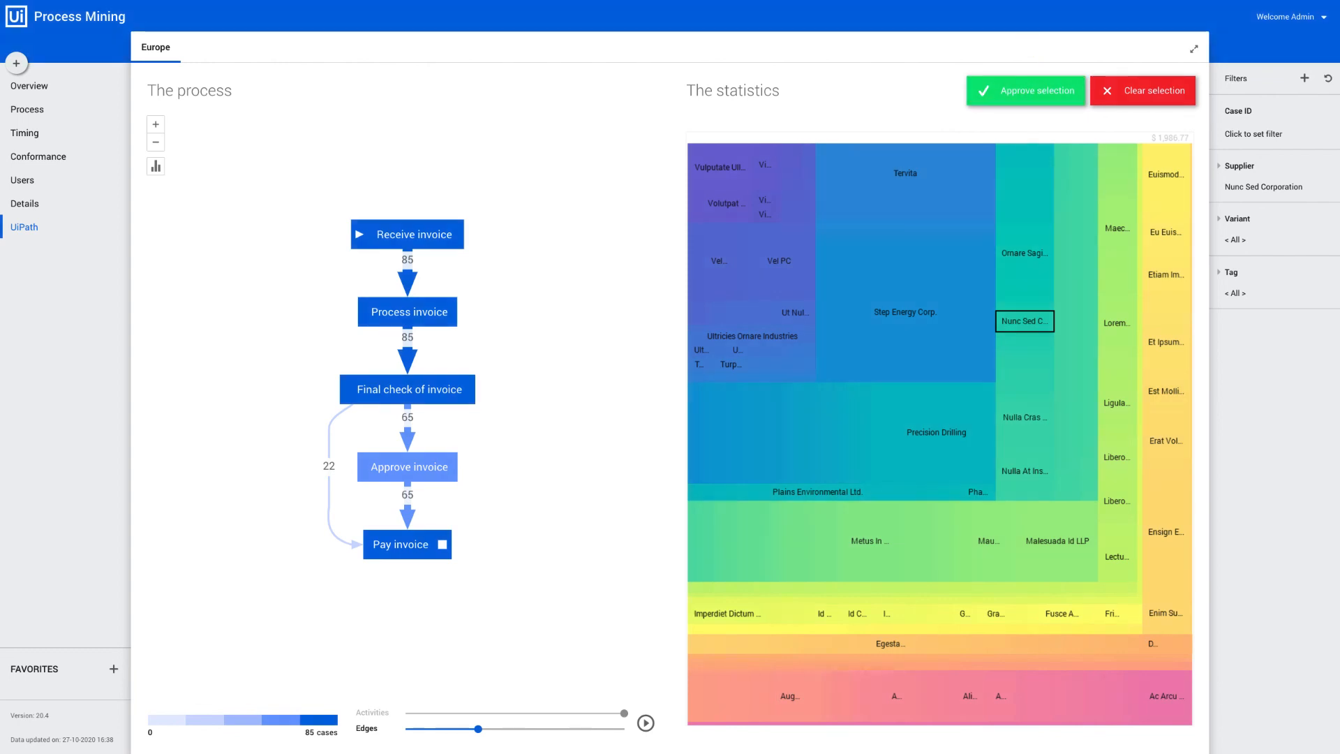